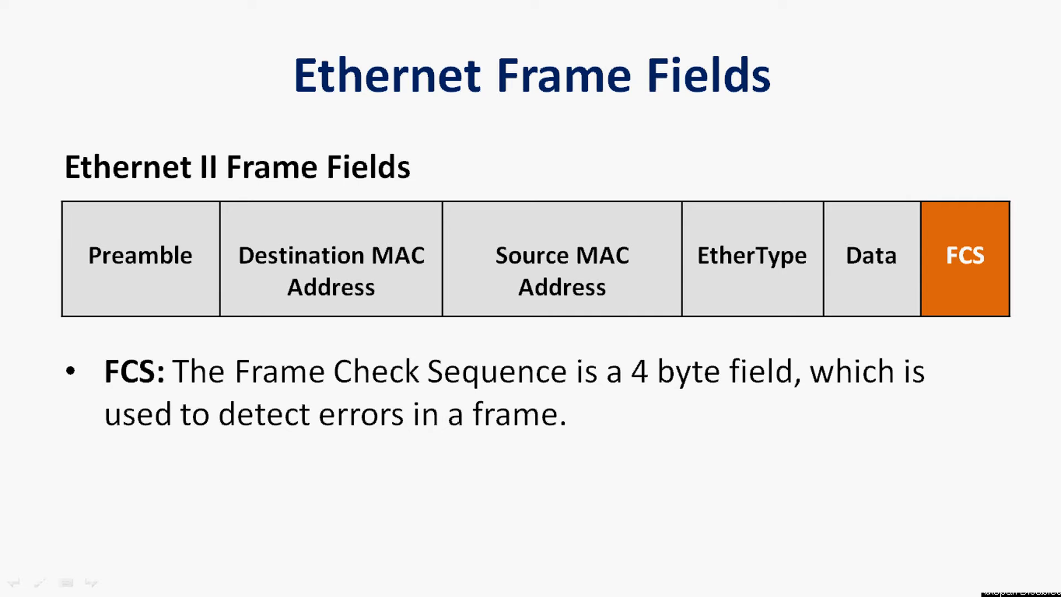
- Advance the slideshow past the FCS slide to the Packet Tracer activity slide
key(Right)
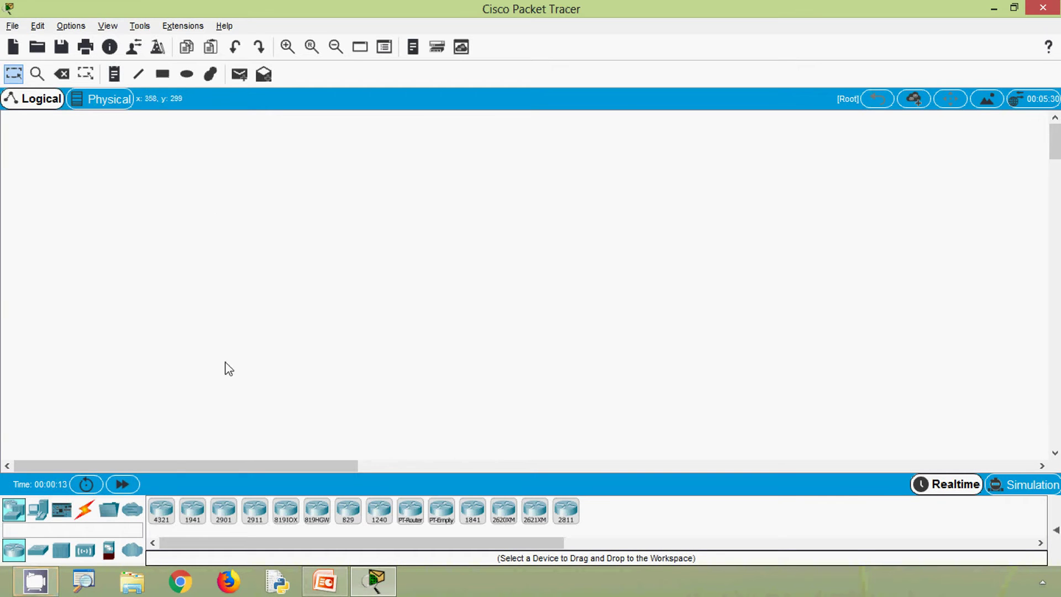
- Place a 2960 switch with a generic PC on each side of it
click(38, 550)
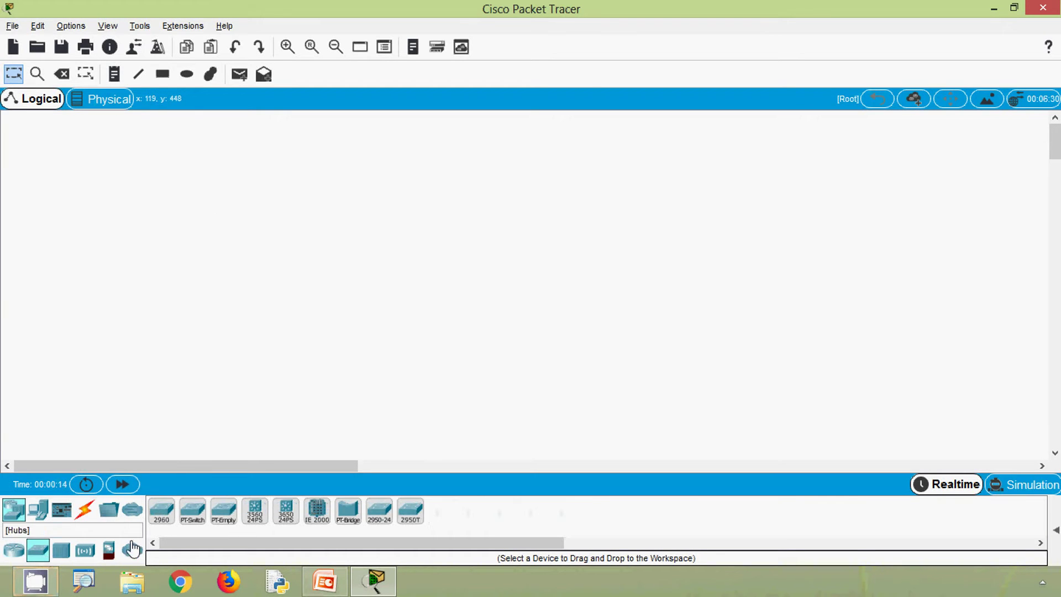
click(161, 510)
click(174, 258)
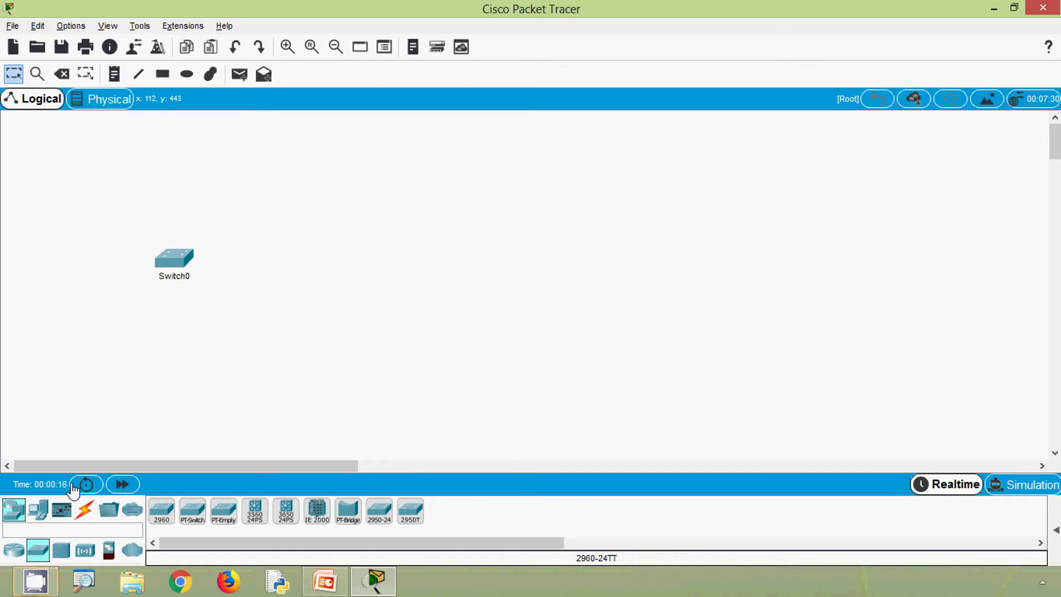
click(37, 509)
click(161, 510)
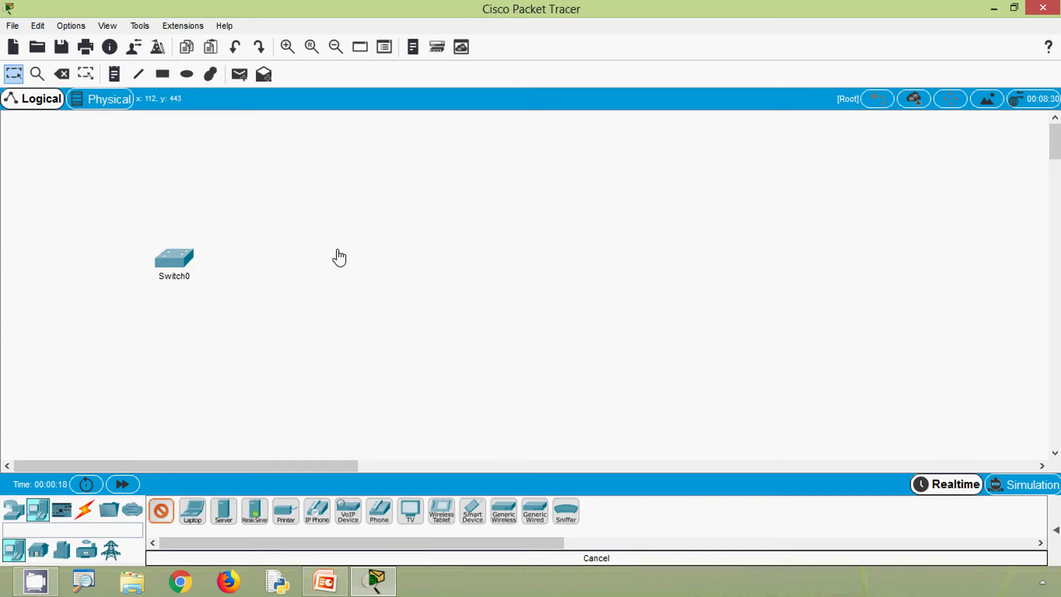
click(38, 258)
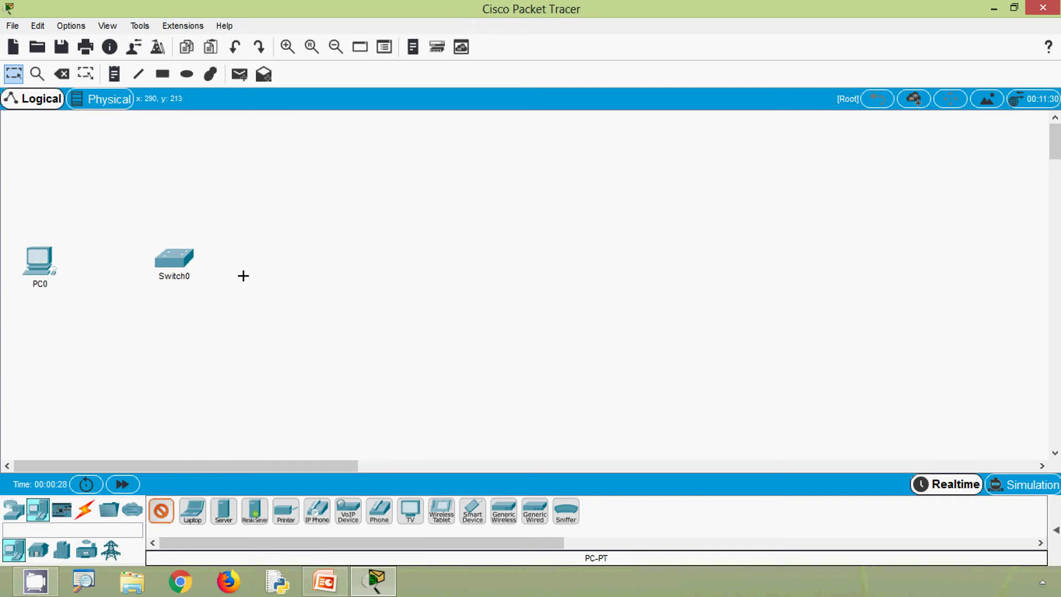
click(294, 253)
- Arrange PC0, Switch0 and PC1 in a row near the workspace centre
drag(343, 217, 101, 297)
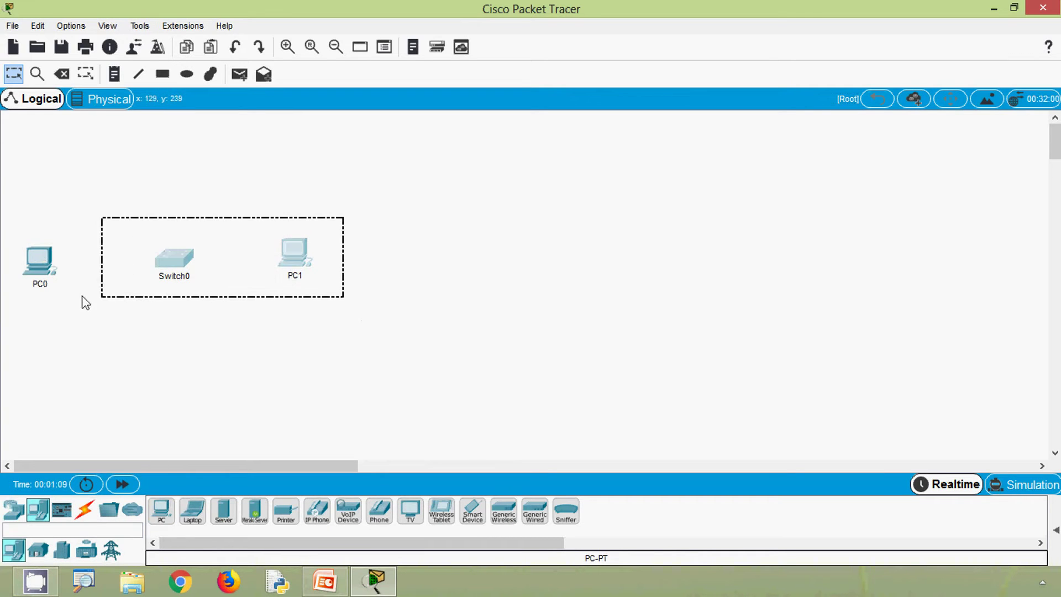
drag(39, 279, 307, 275)
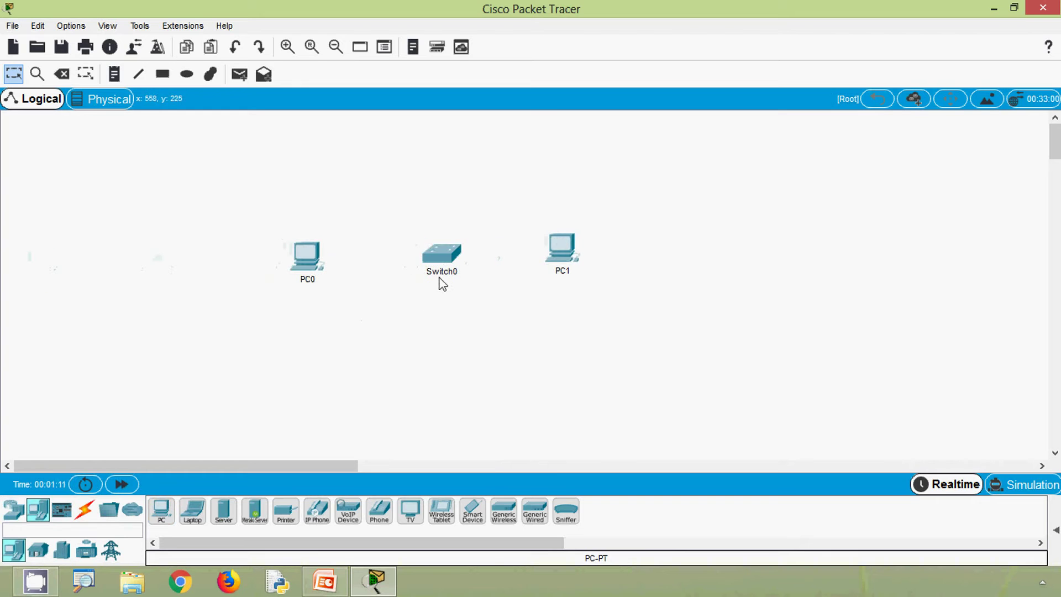
drag(441, 280, 423, 276)
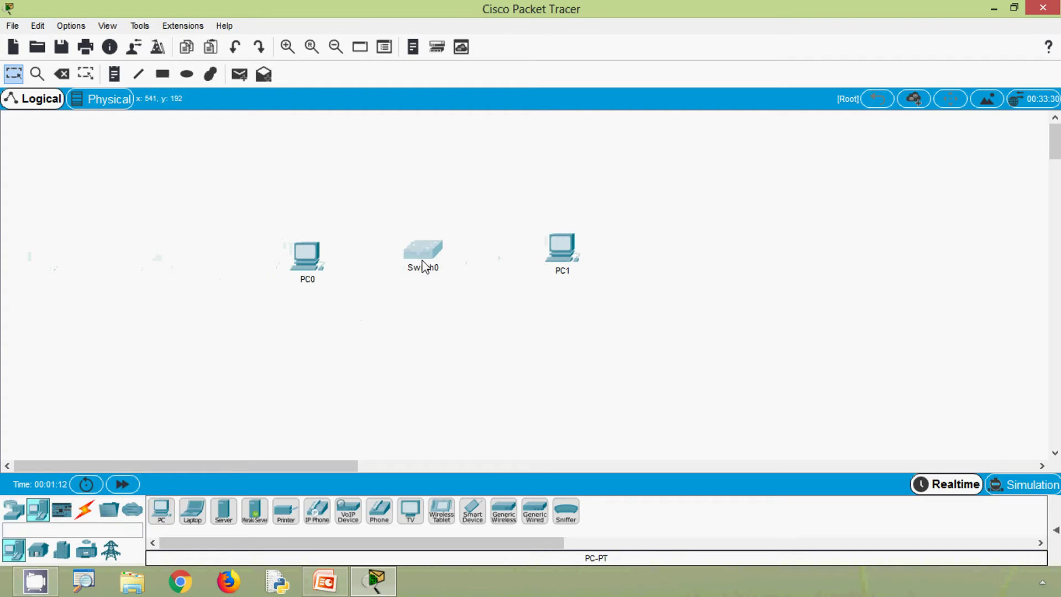
- Link Switch0 Fa0/1 to PC0 FastEthernet0 with a copper straight-through cable
click(95, 510)
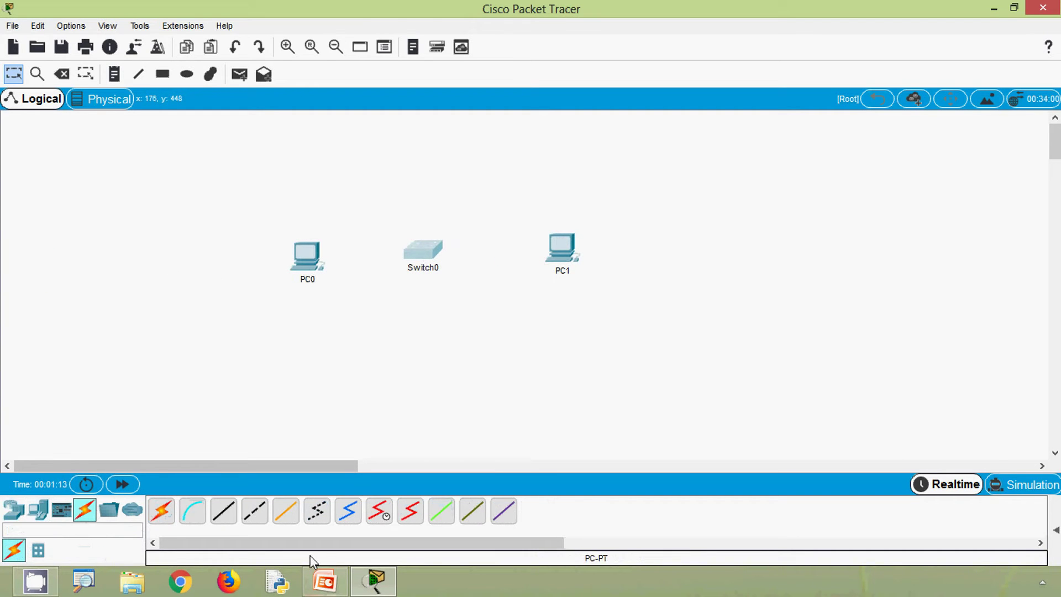
click(233, 522)
click(424, 250)
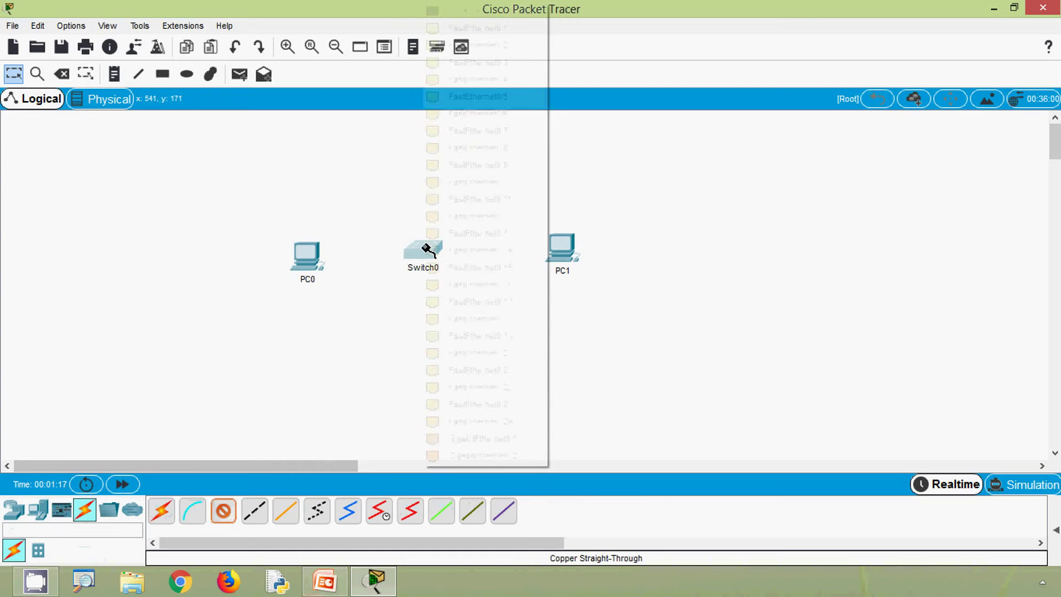
click(455, 45)
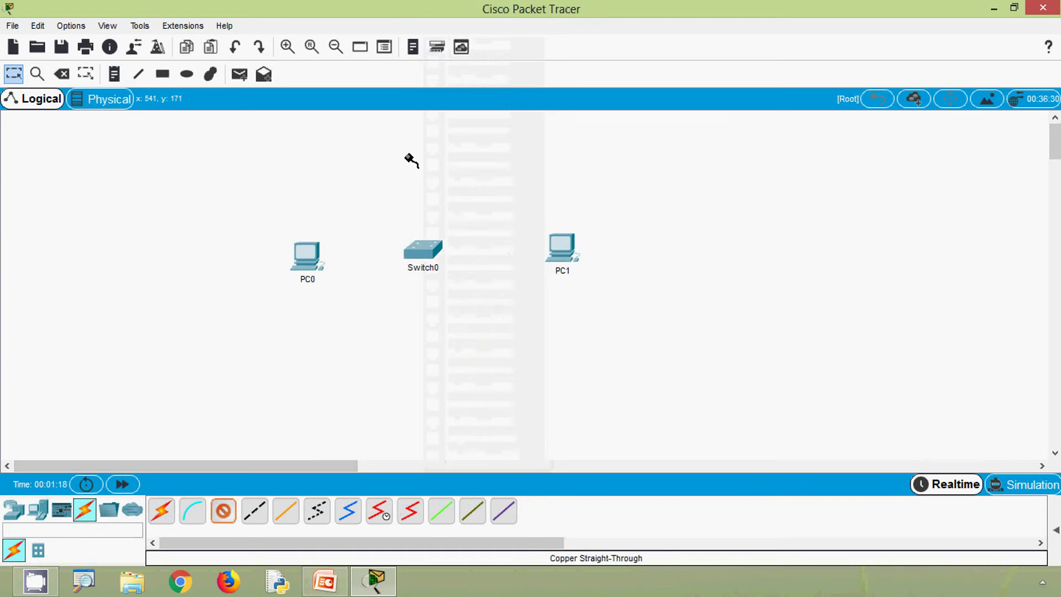
click(307, 252)
click(331, 312)
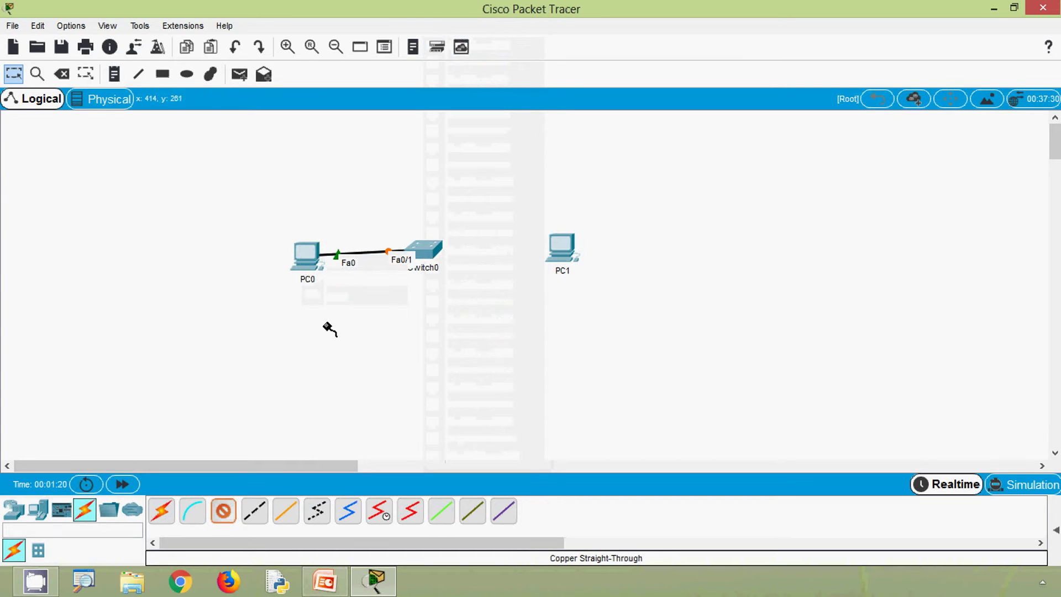
- Link Switch0 Fa0/2 to PC1 FastEthernet0 with a second straight-through cable
click(427, 256)
click(475, 43)
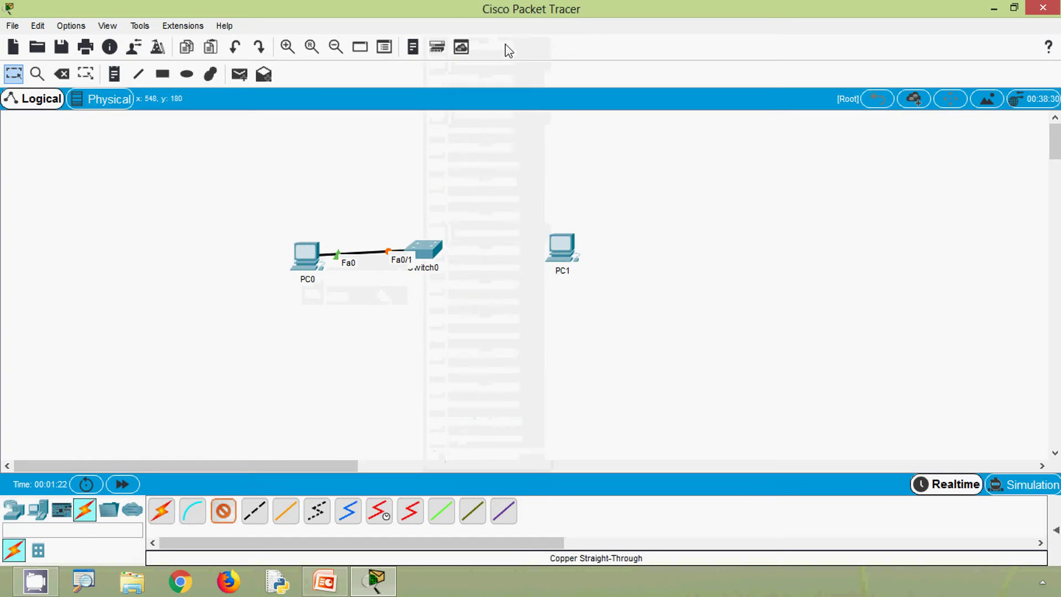
click(561, 243)
click(588, 302)
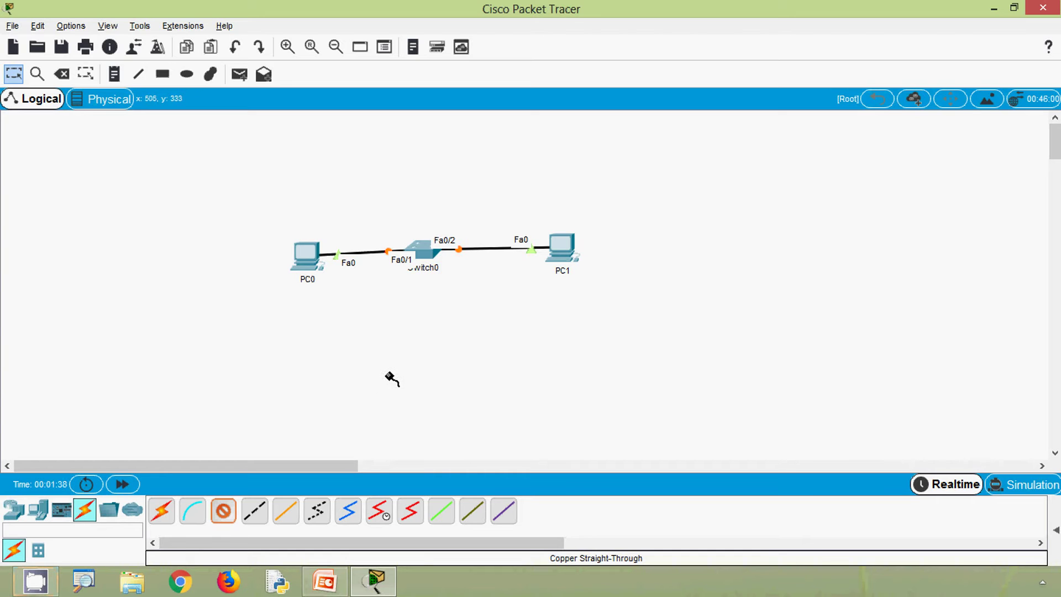
key(Escape)
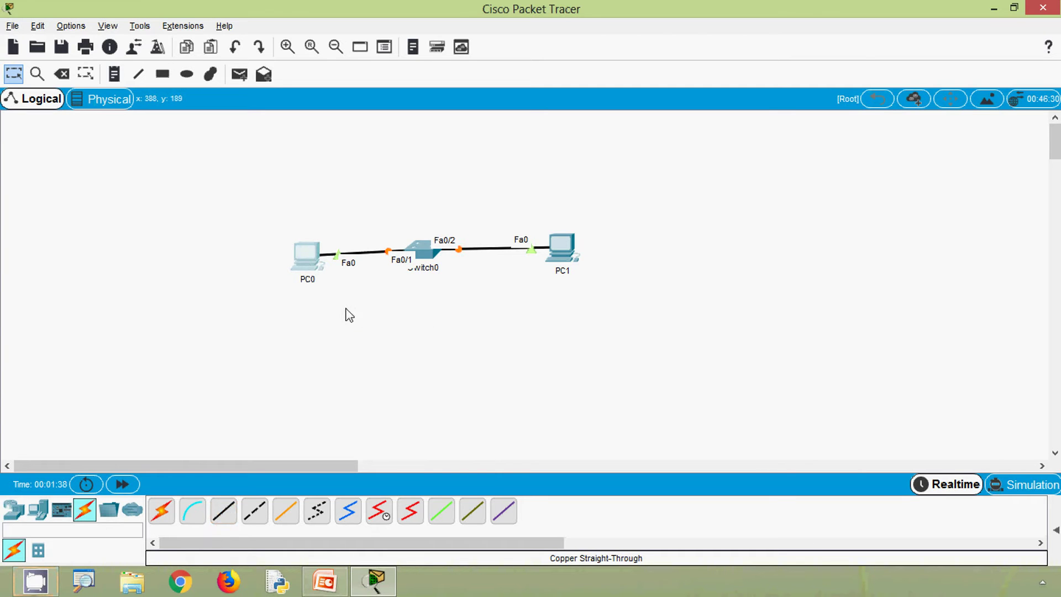
- Set PC0's IP address to 192.168.1.1 with subnet mask 255.255.255.0
click(308, 256)
click(276, 102)
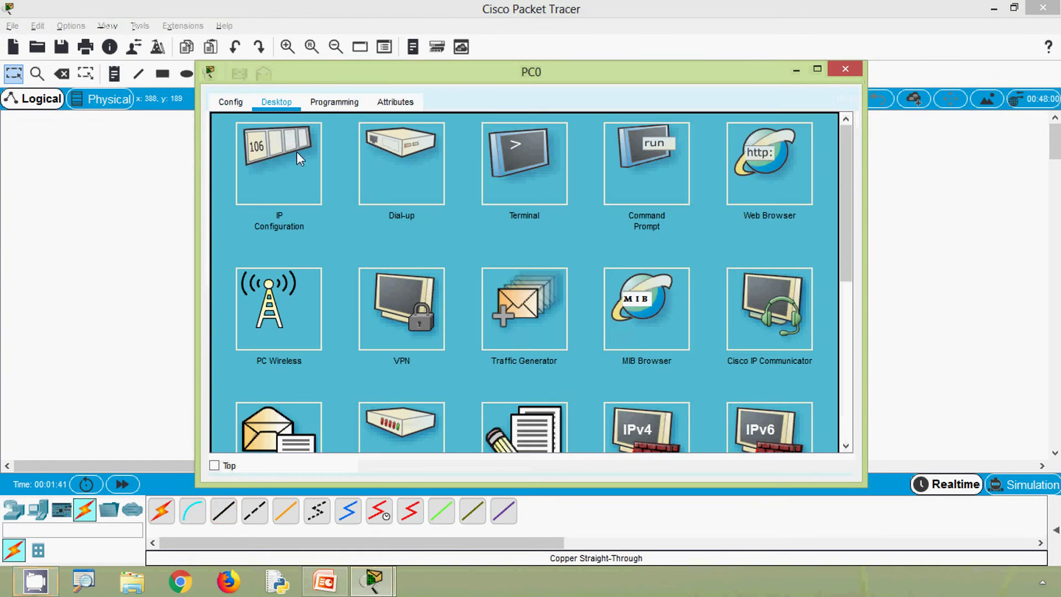
click(297, 155)
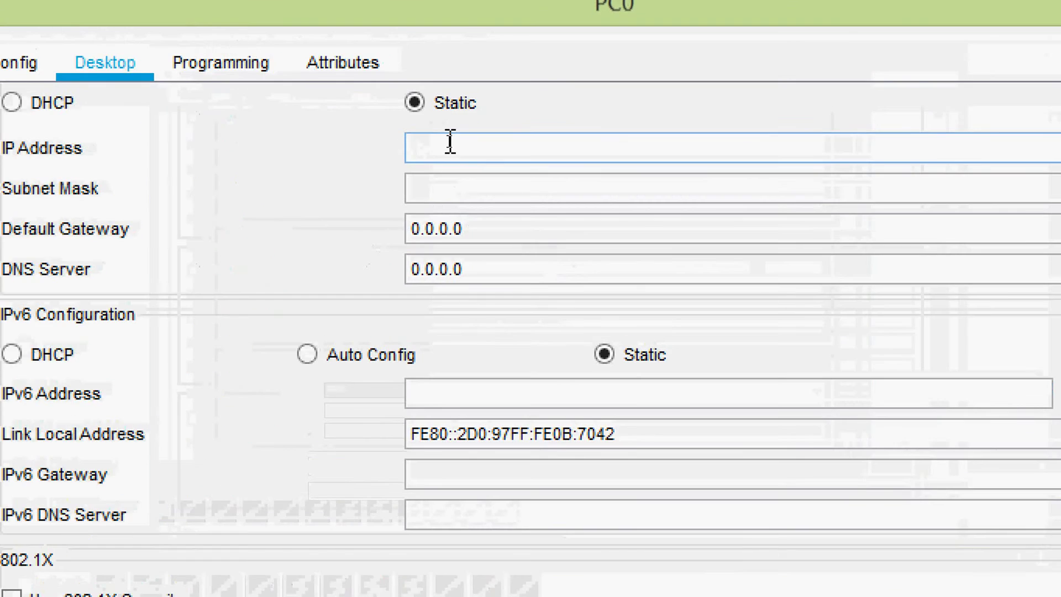
text(192.168)
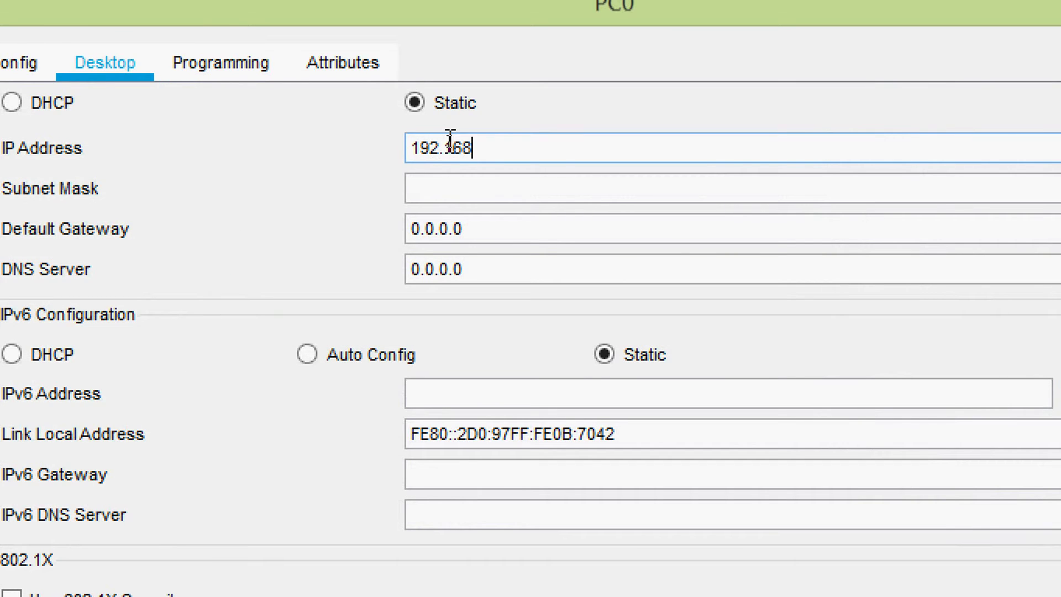
text(.1.1)
key(Tab)
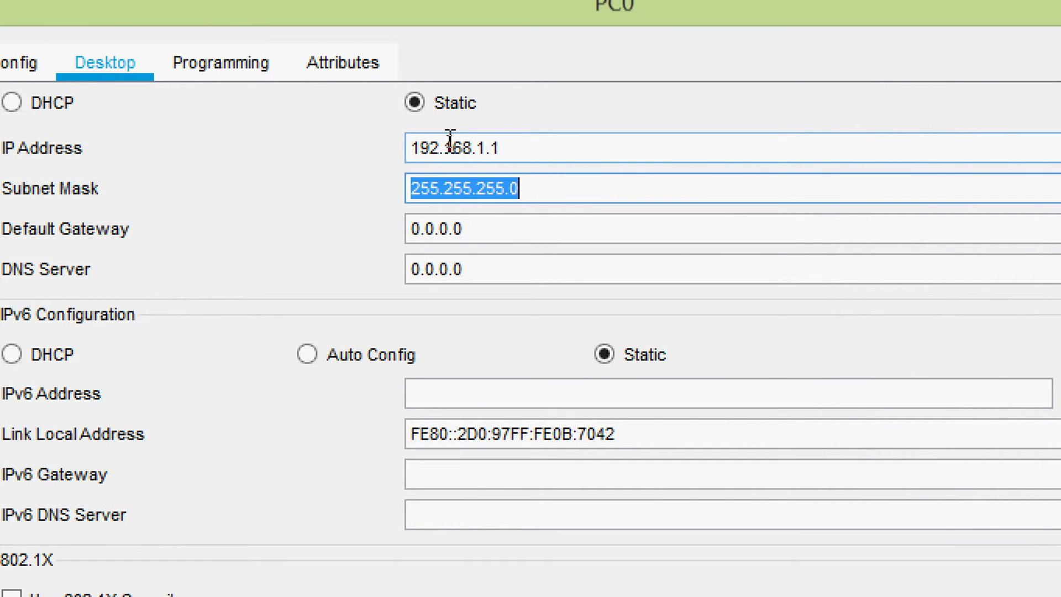
drag(498, 147, 344, 159)
key(ctrl+c)
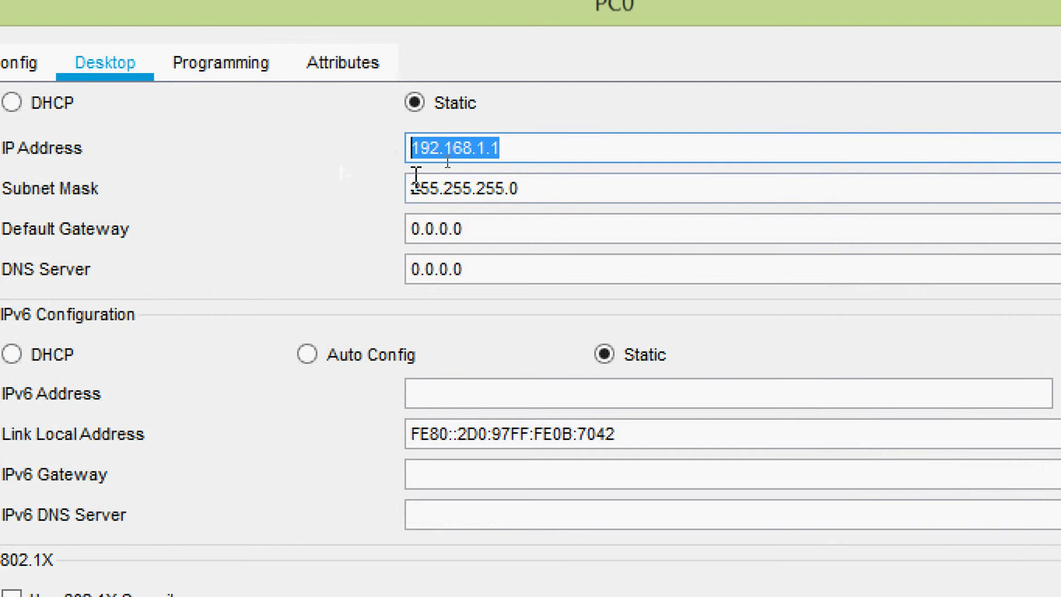
key(Tab)
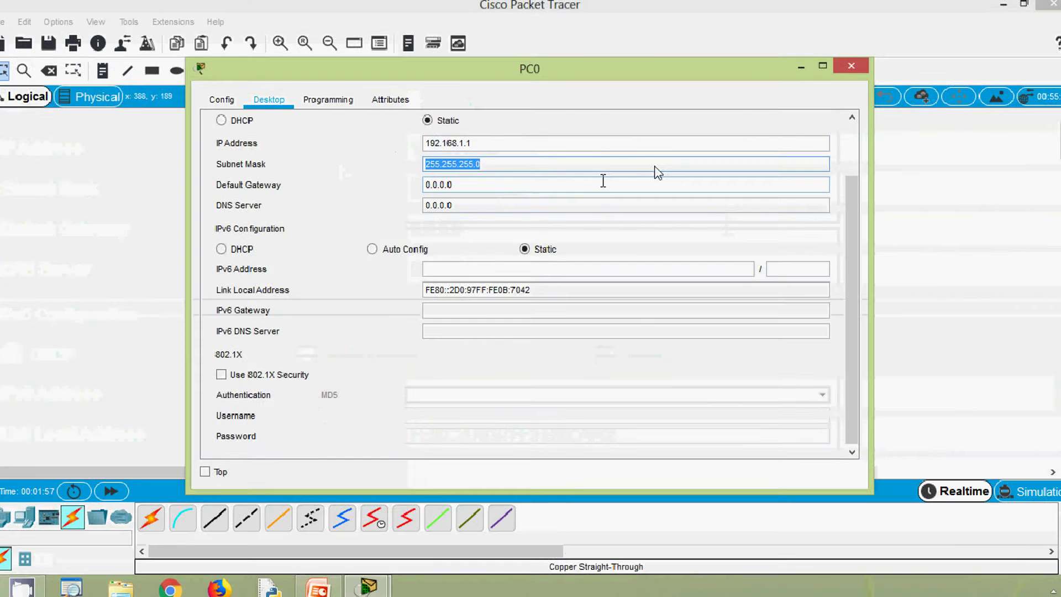
click(852, 66)
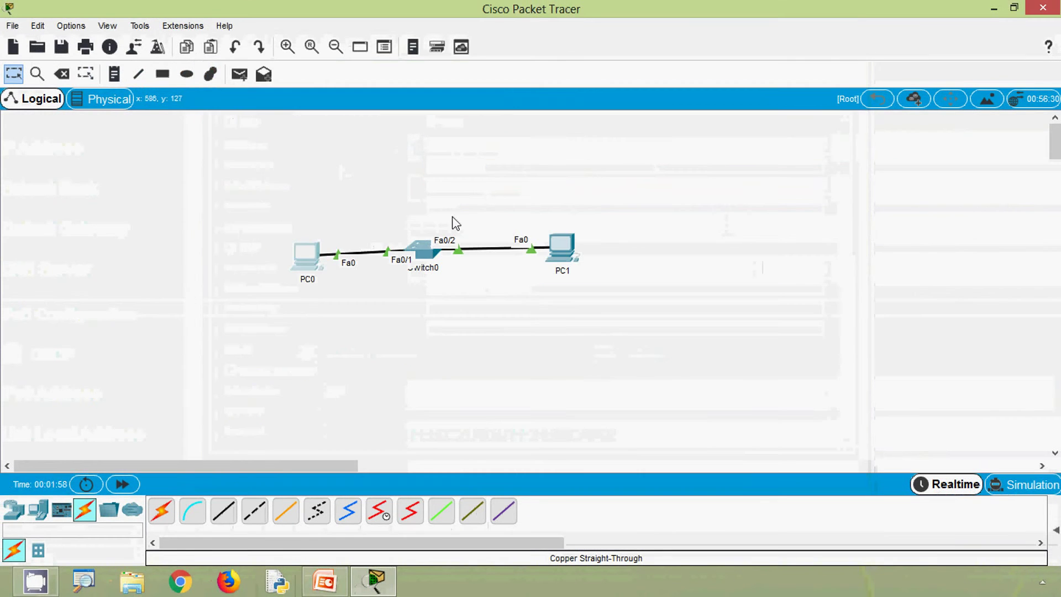
- Set PC1's IP address to 192.168.1.2 with subnet mask 255.255.255.0
click(561, 251)
click(282, 103)
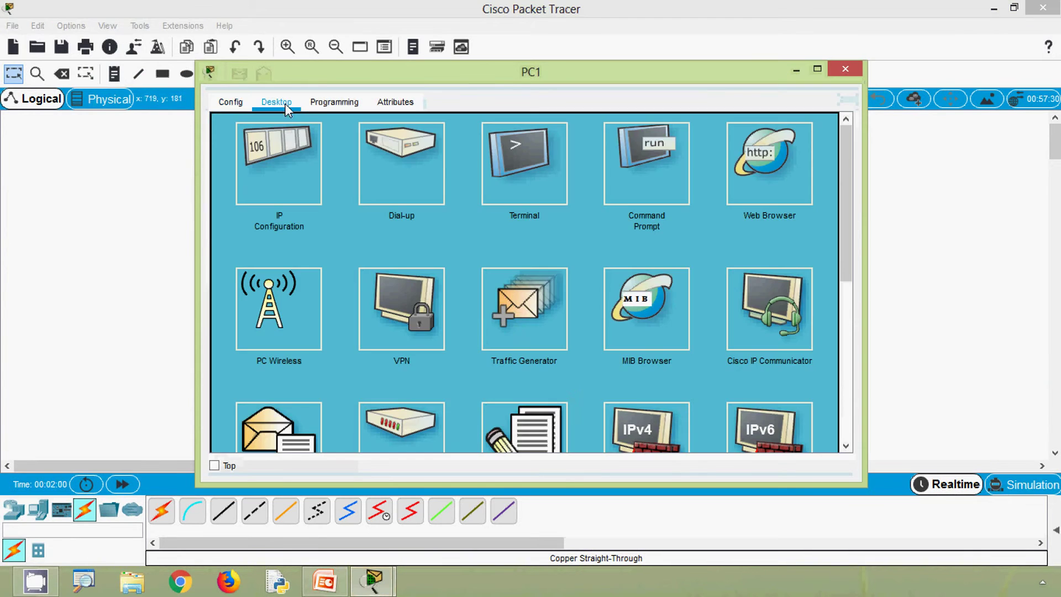
click(280, 159)
text(192.168.1.1)
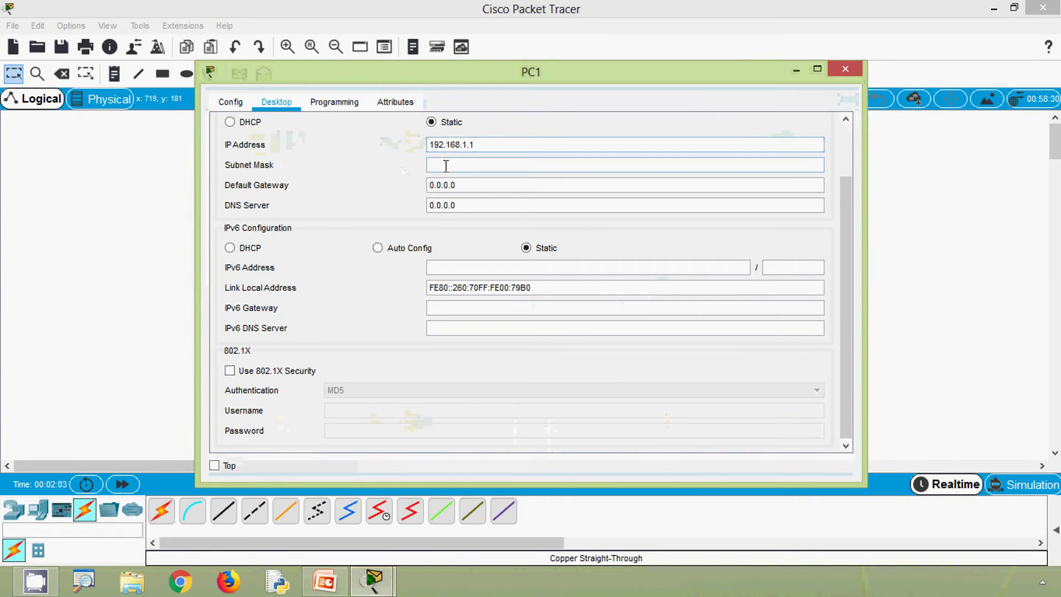
key(BackSpace)
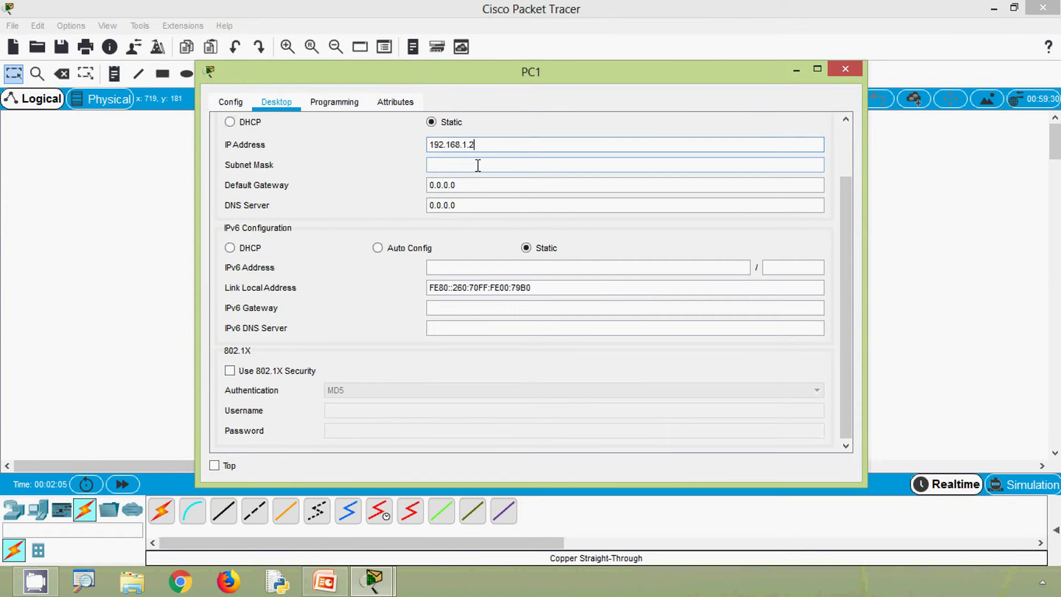
text(2)
click(478, 166)
click(845, 69)
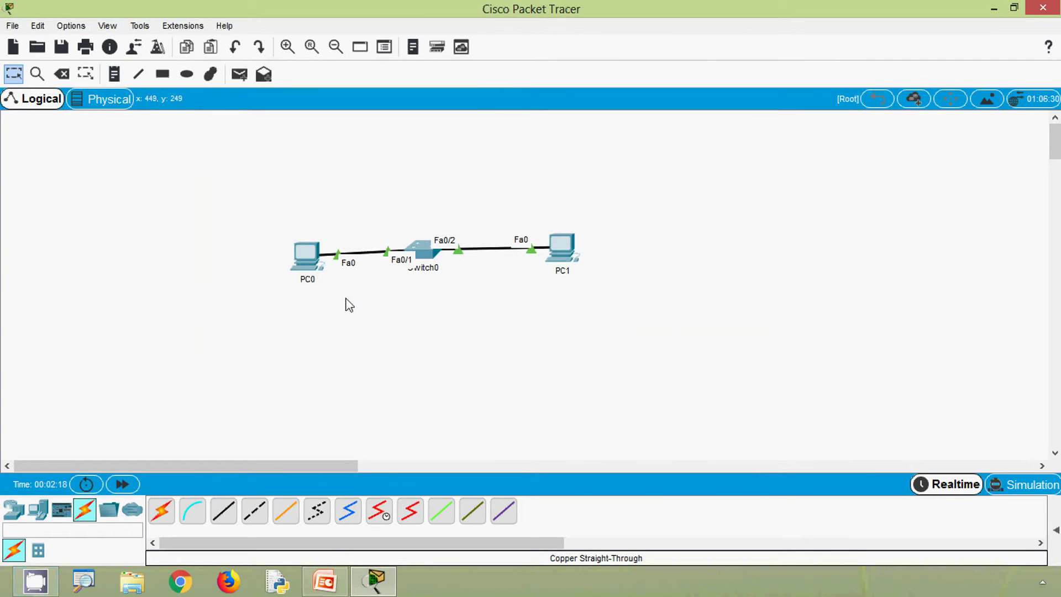
- Run ping 192.168.1.2 from PC0's command prompt, getting 4 of 4 replies
click(319, 263)
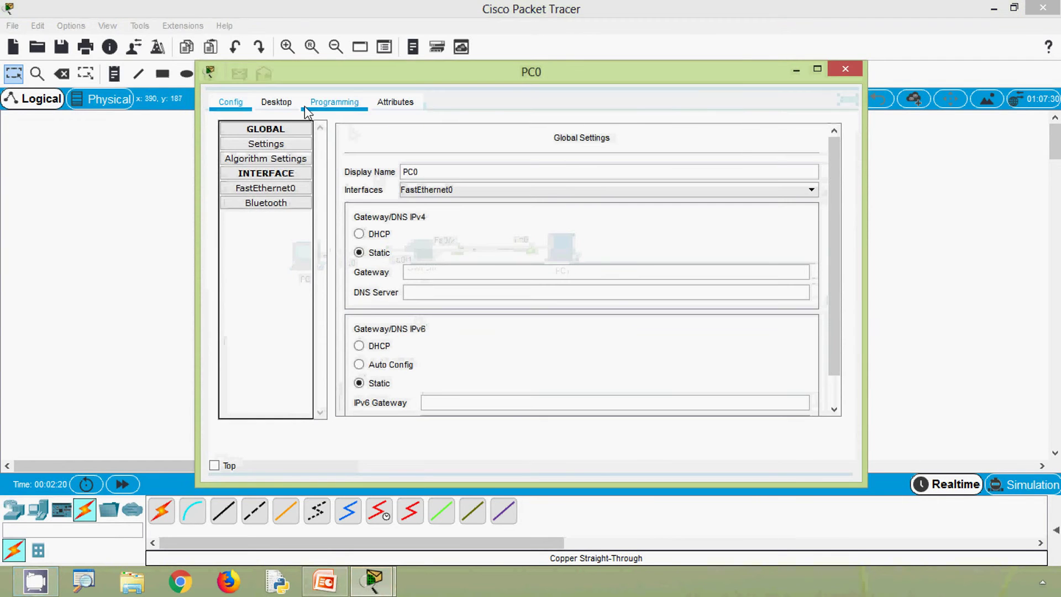
click(303, 106)
click(661, 180)
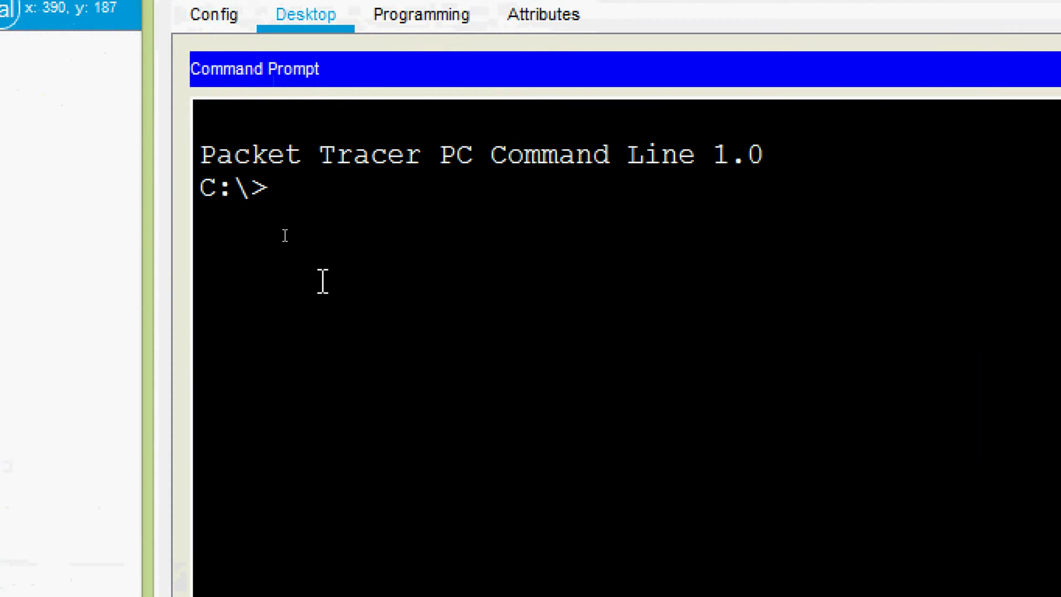
text(ping)
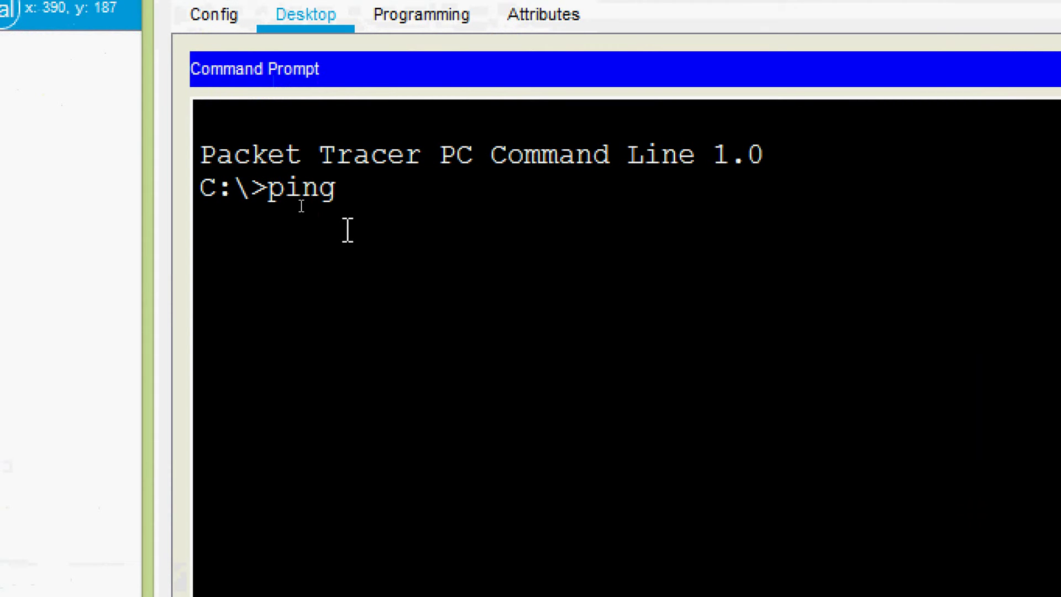
right_click(376, 188)
click(396, 243)
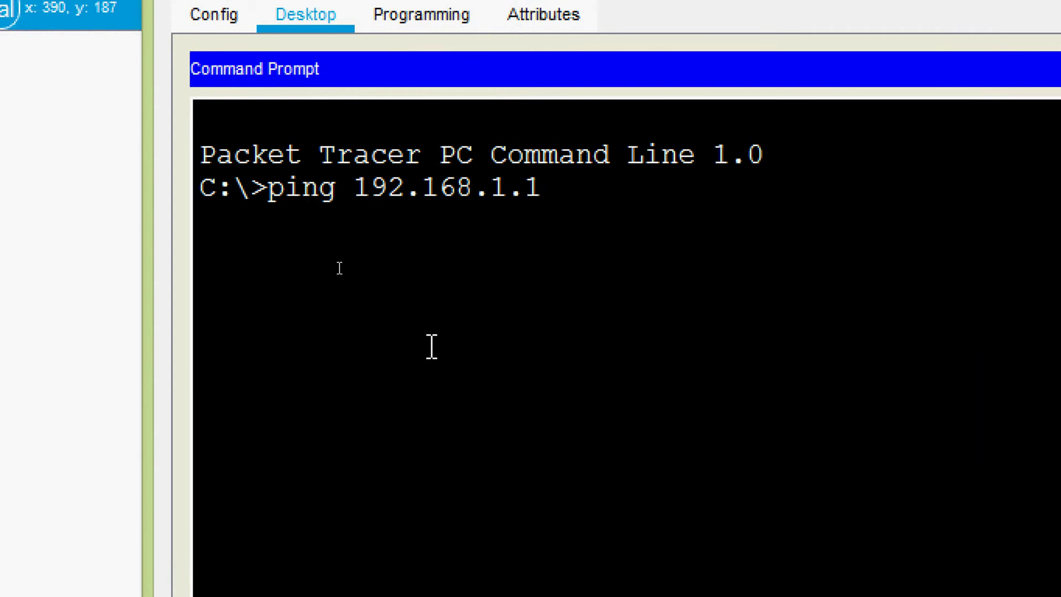
key(BackSpace)
text(2)
key(Return)
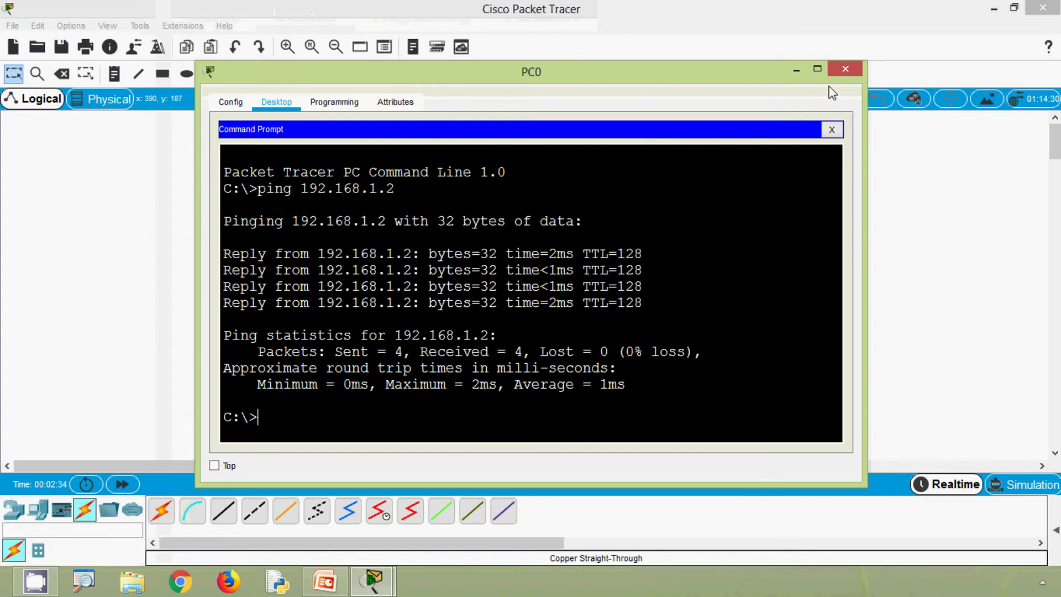
click(845, 68)
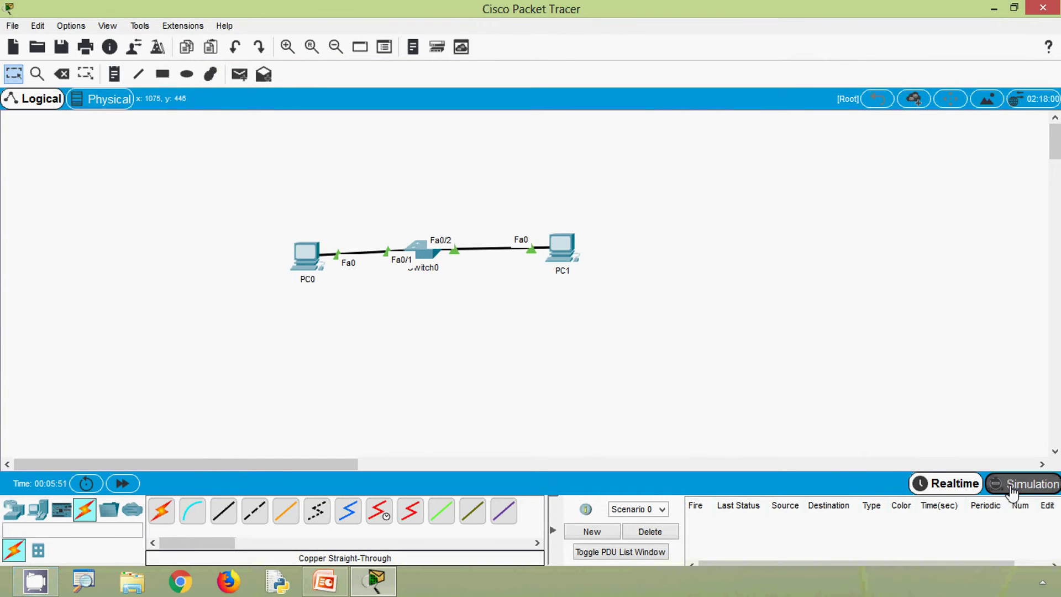
- Switch to Simulation mode and rerun ping 192.168.1.2 from PC0's command prompt
click(995, 484)
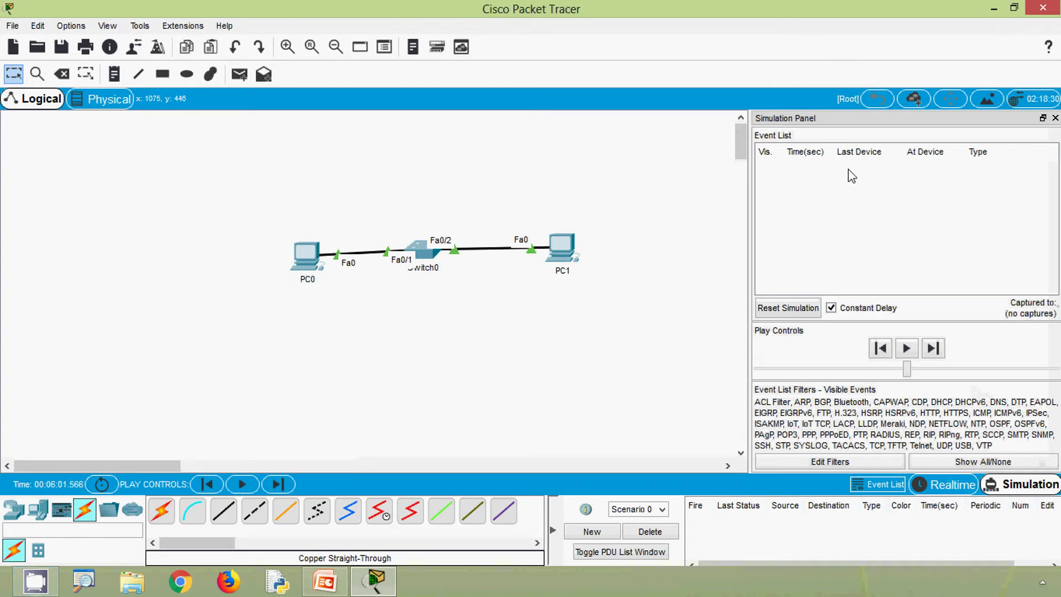
click(1056, 118)
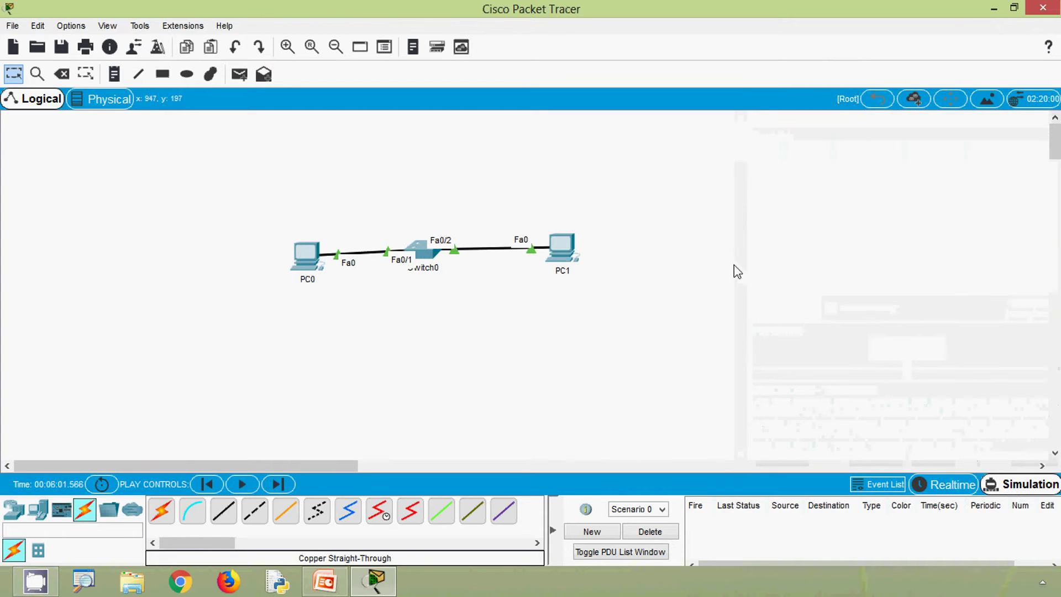
click(310, 271)
click(273, 105)
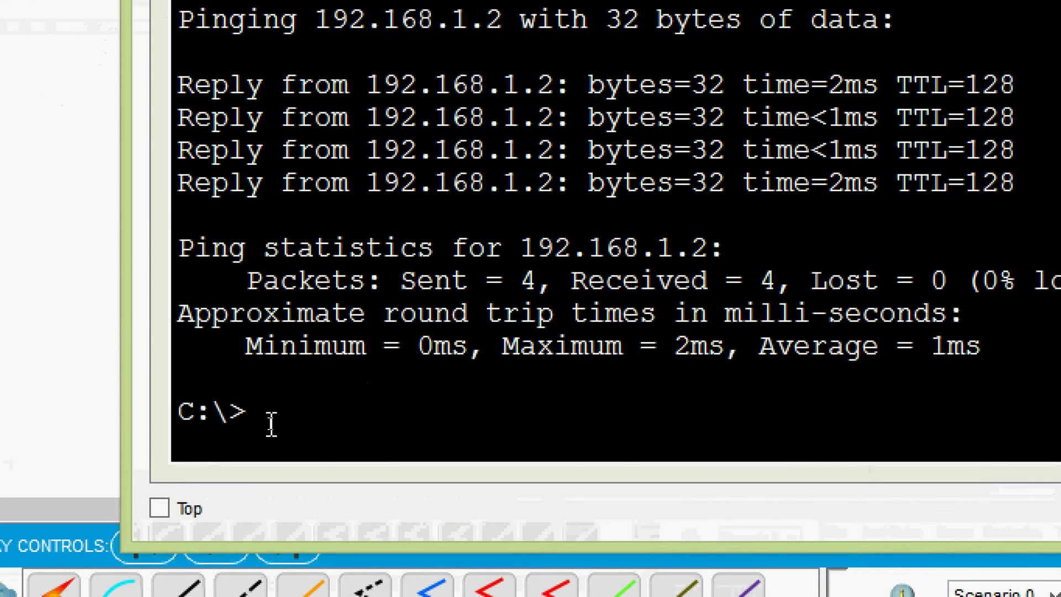
key(Up)
key(Return)
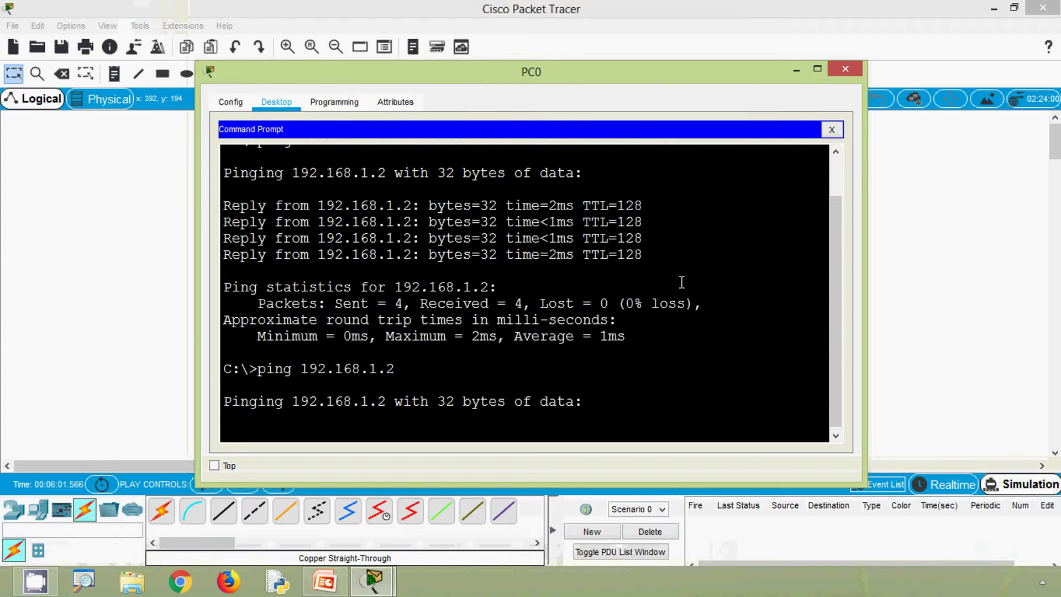
- Step the ICMP packet forward to Switch0 and open its PDU details
click(797, 72)
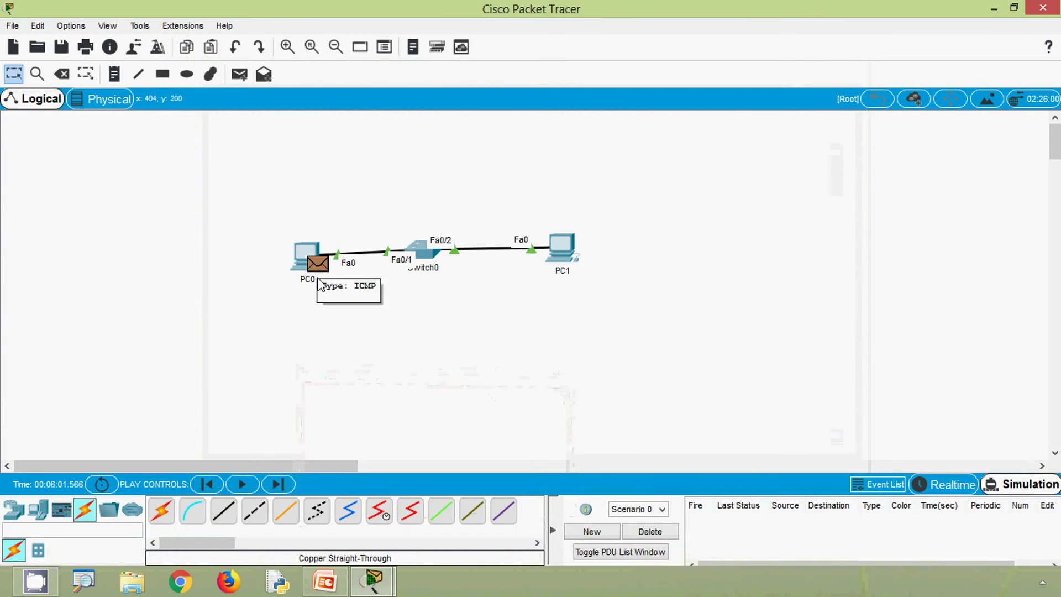
click(276, 485)
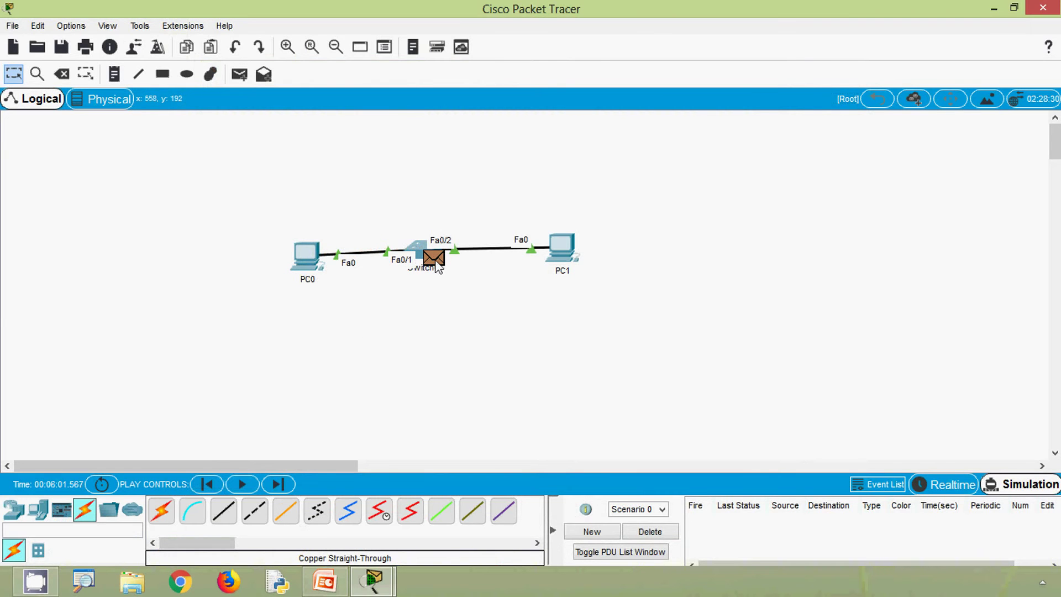
click(434, 259)
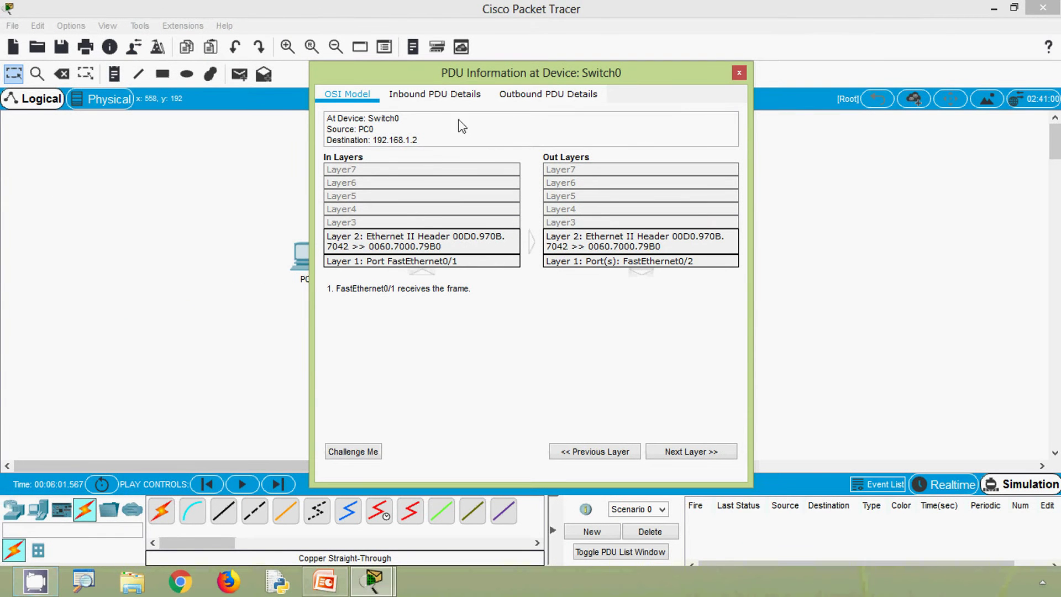
- Show the inbound PDU details and examine the Preamble, destination and source MAC fields
click(448, 101)
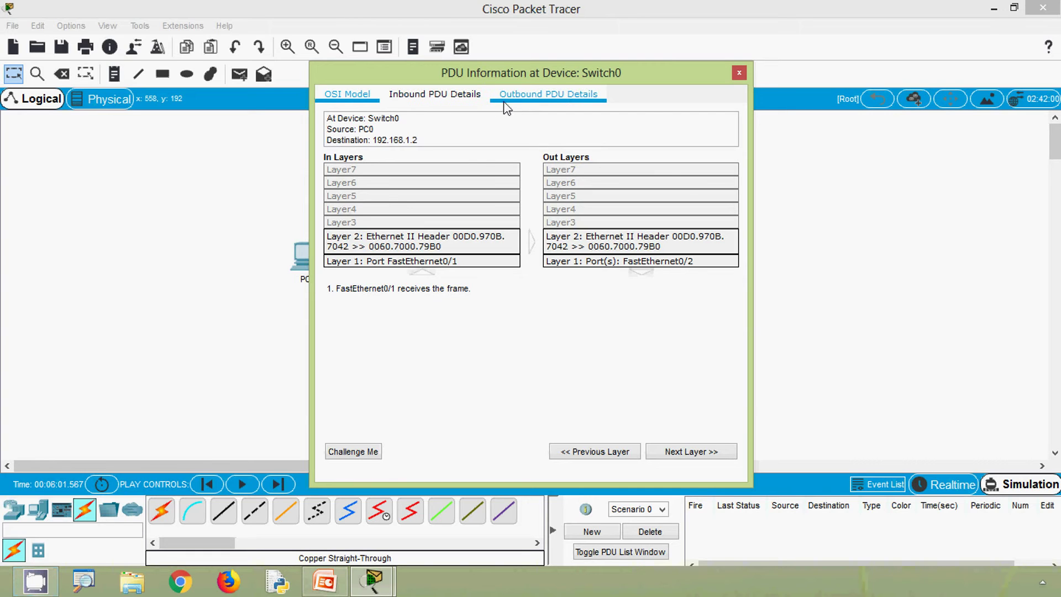
click(471, 100)
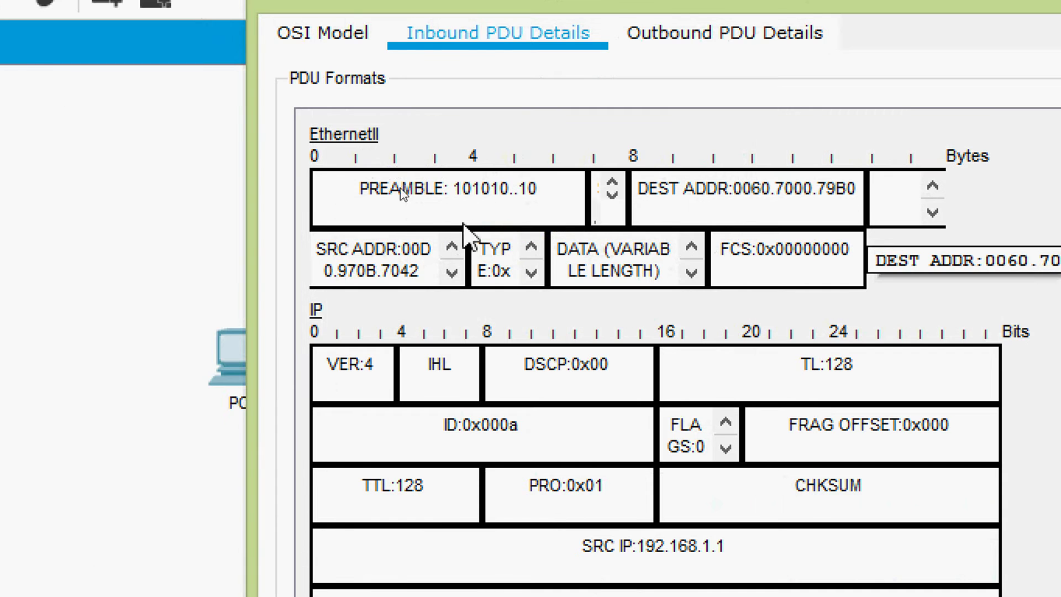
click(453, 196)
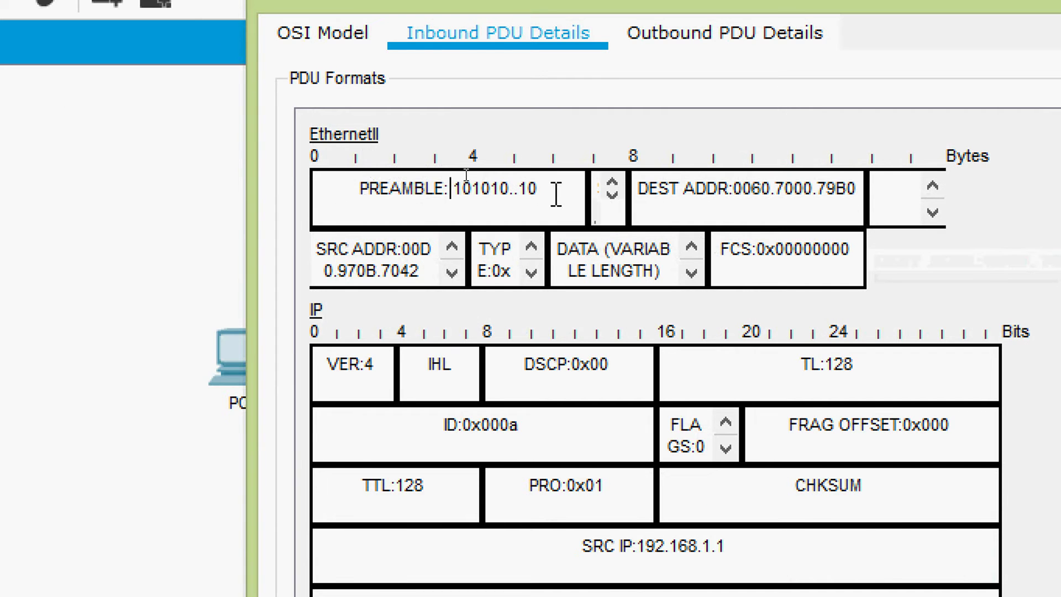
key(shift+End)
key(Tab)
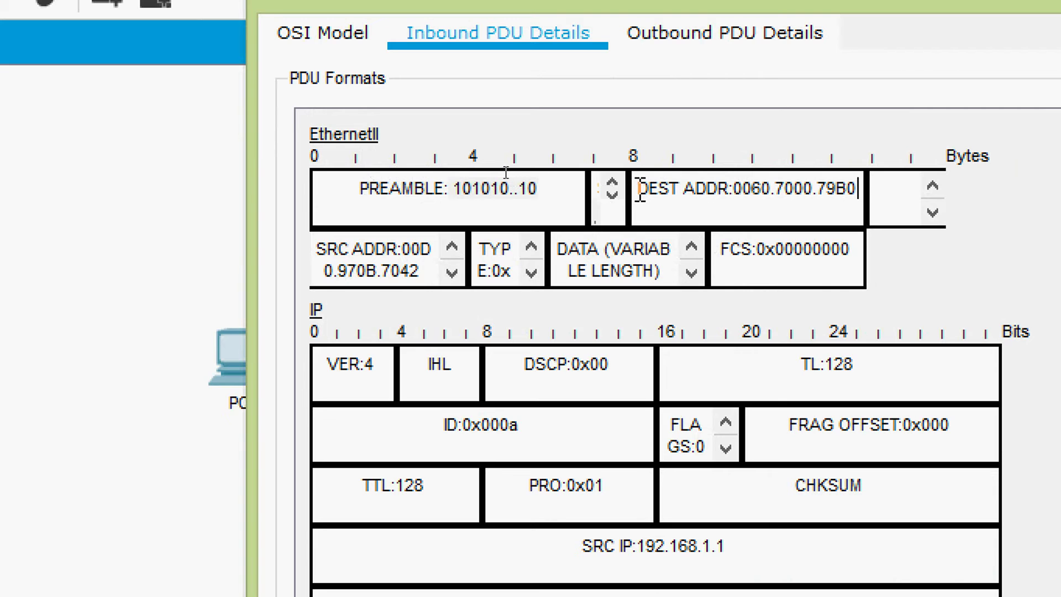
drag(639, 190, 672, 190)
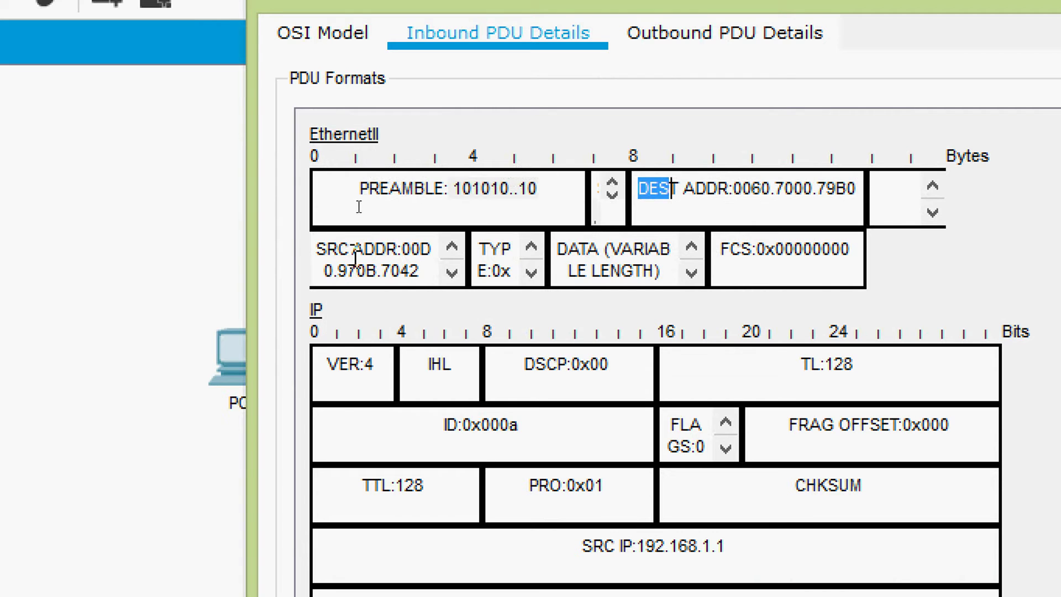
key(shift+End)
click(319, 249)
key(ctrl+a)
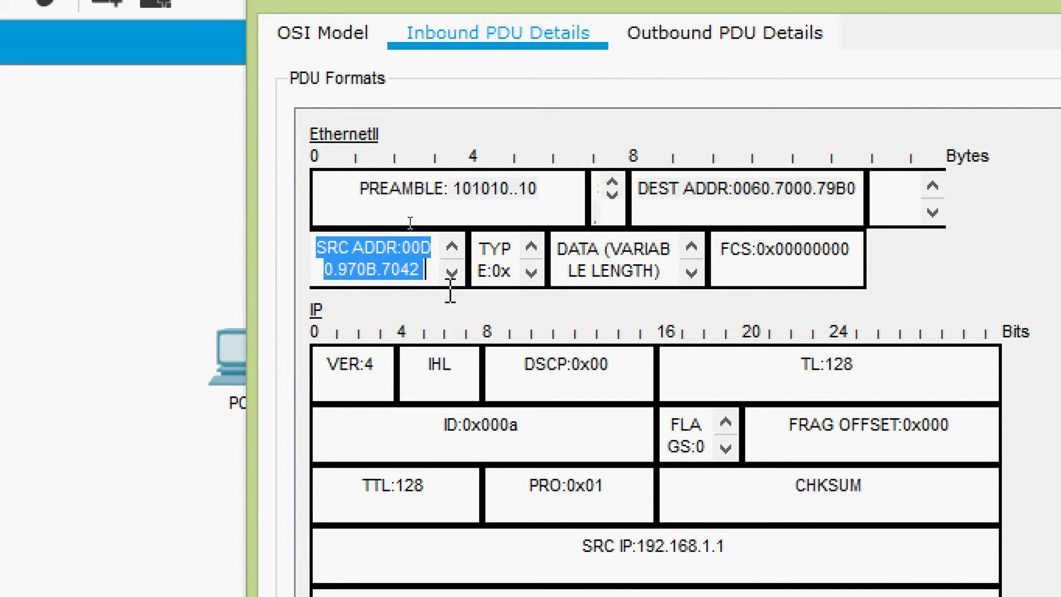
- Examine the TYPE field value 0x0800, the DATA field and the FCS
click(482, 251)
key(ctrl+a)
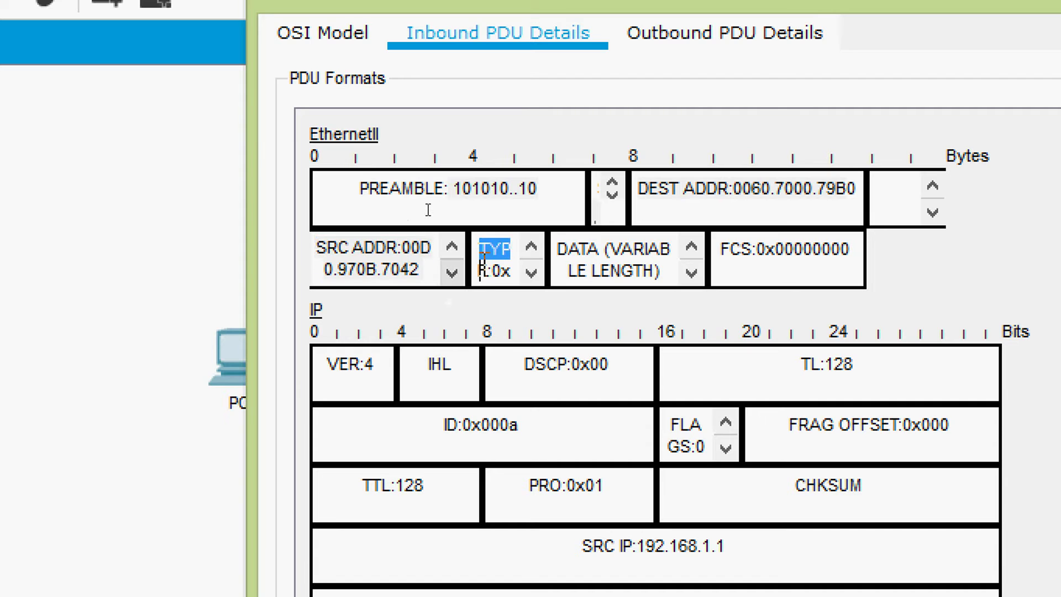
click(483, 252)
click(530, 274)
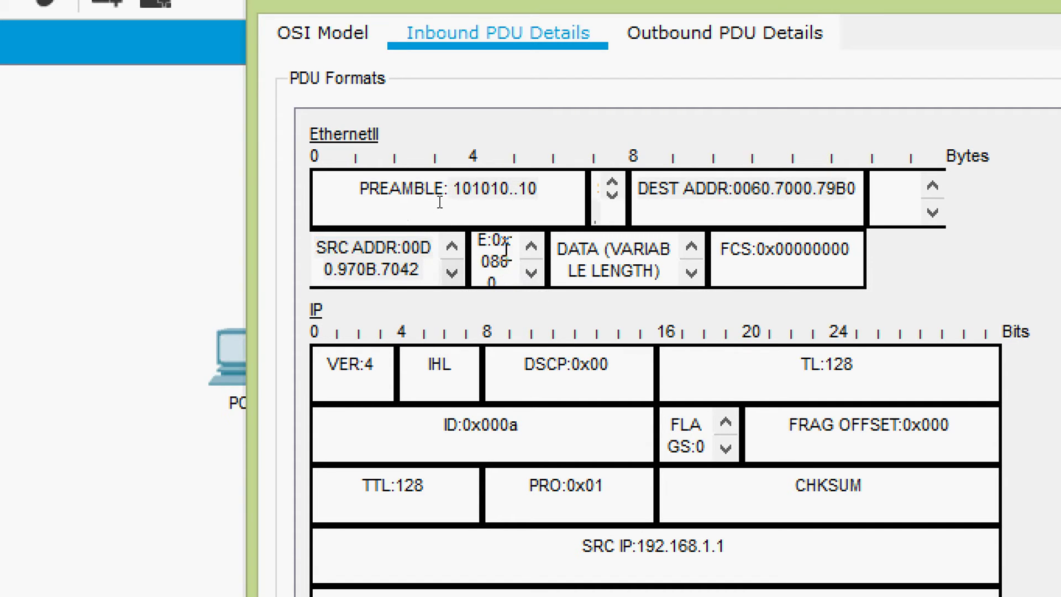
click(529, 273)
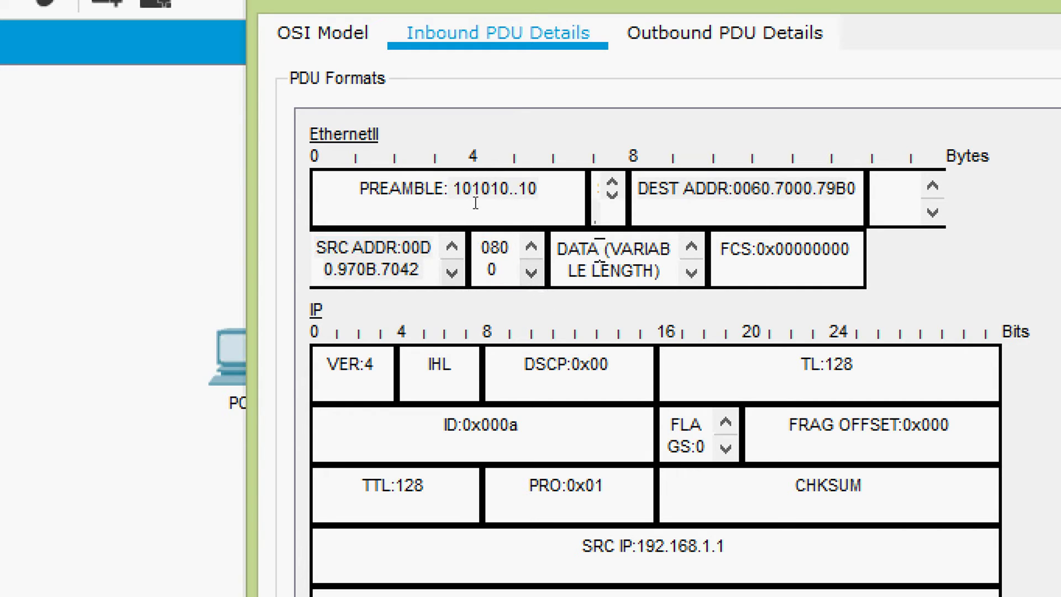
key(shift+Left)
key(shift+Left)
key(shift+Left)
key(shift+Left)
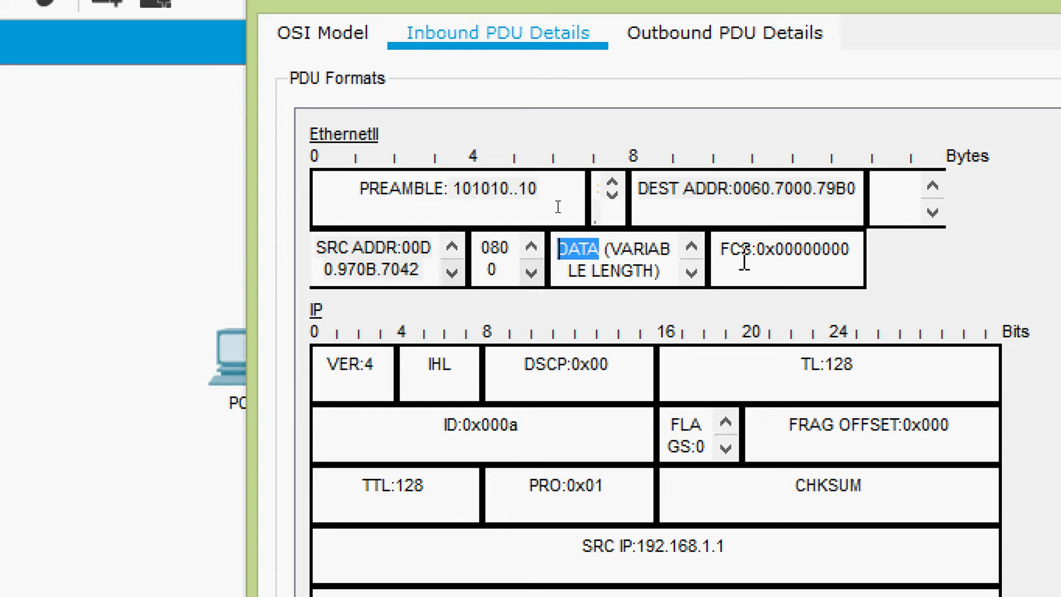
click(727, 258)
shift+click(845, 253)
click(846, 253)
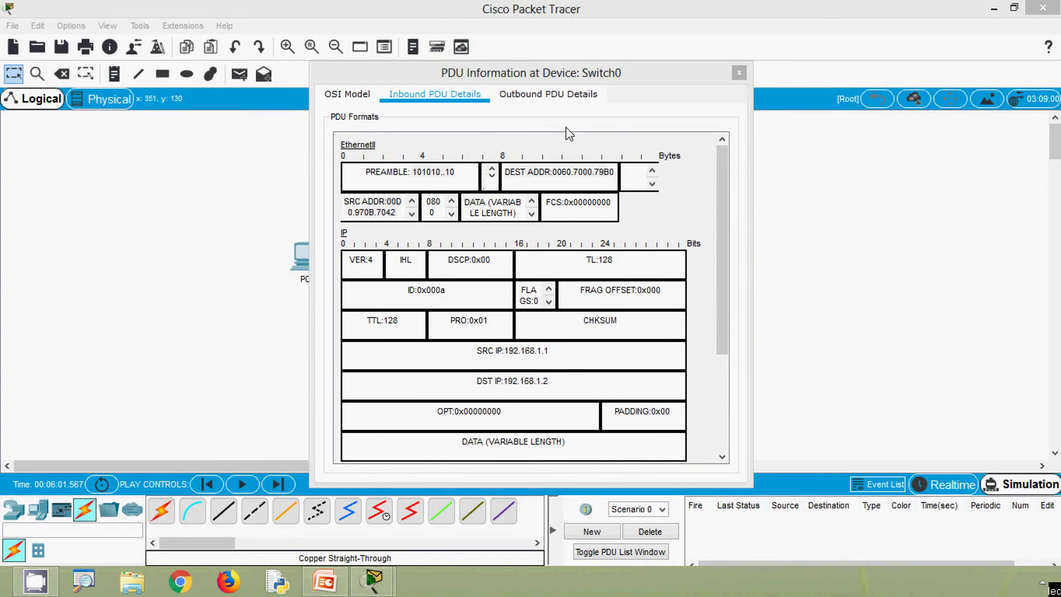
- Close the PDU window and cable PC0 FastEthernet0 to Switch0 Fa0/1
click(738, 75)
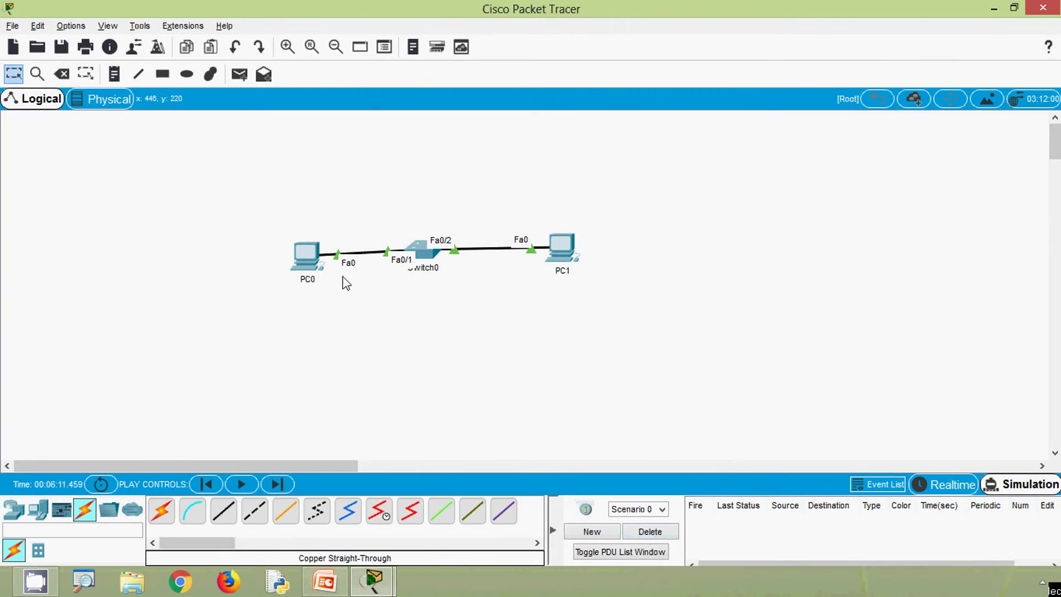
click(309, 255)
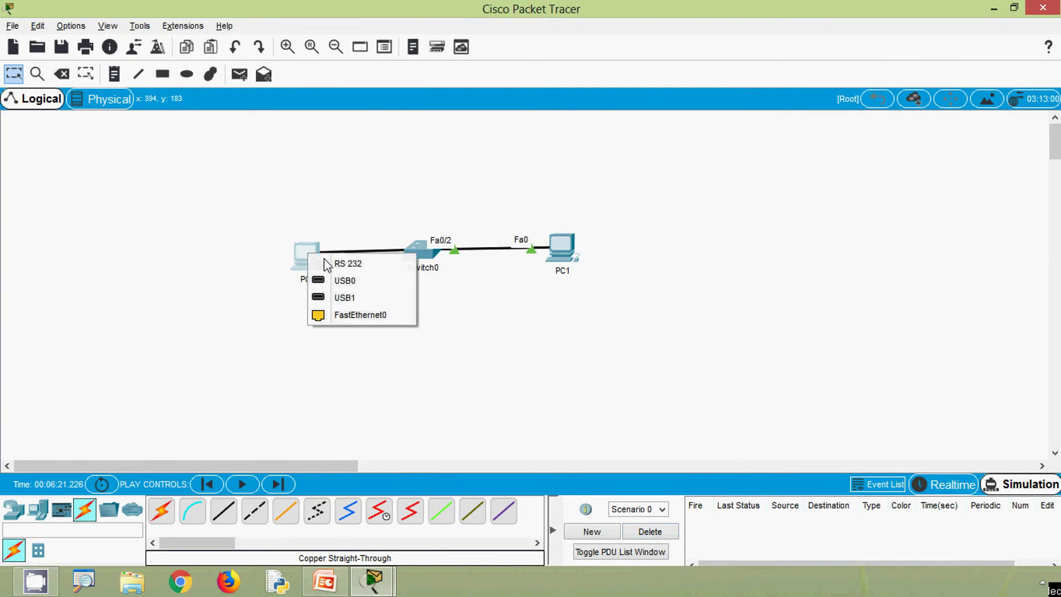
click(347, 314)
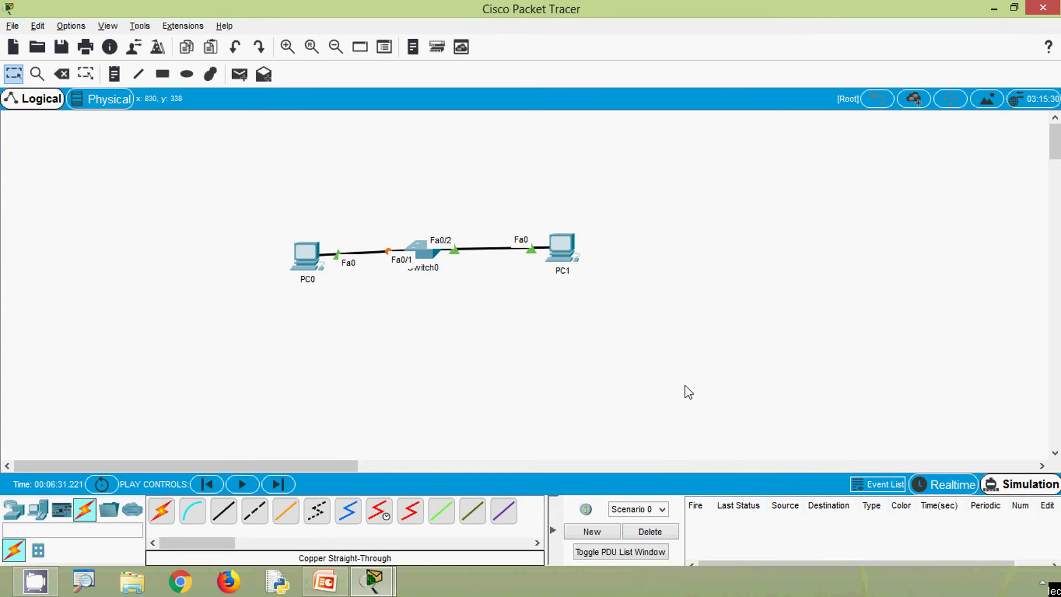
- Fast-forward time in Realtime mode so the link comes up, then return to Simulation
click(940, 484)
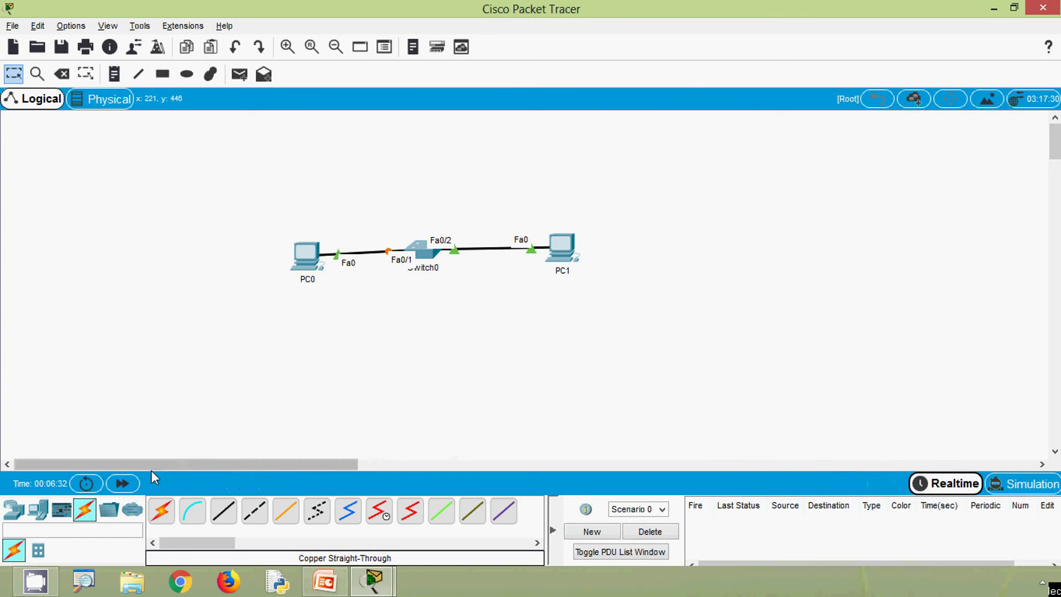
click(123, 484)
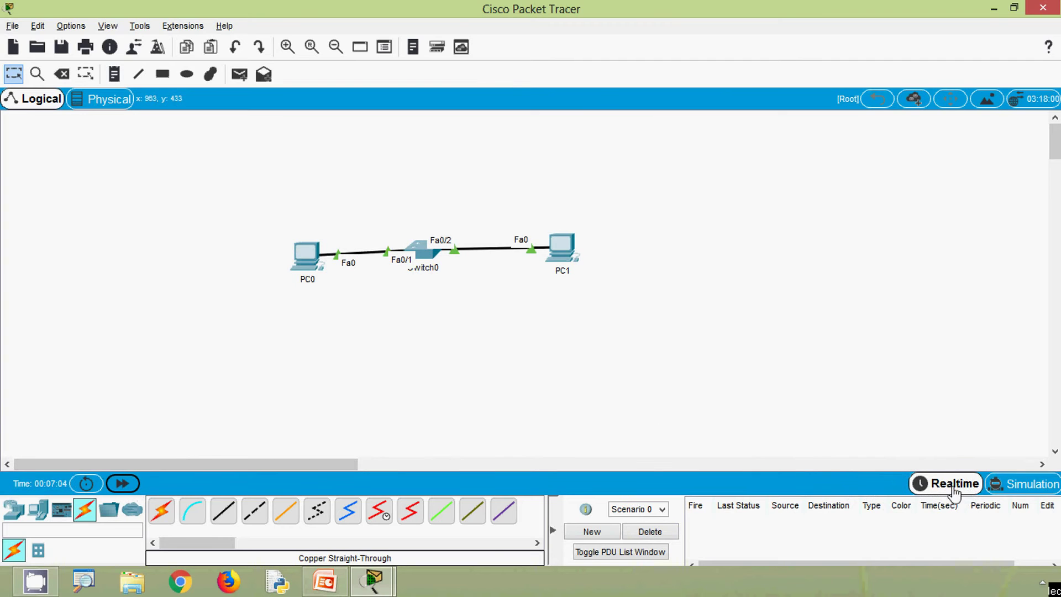
click(1003, 486)
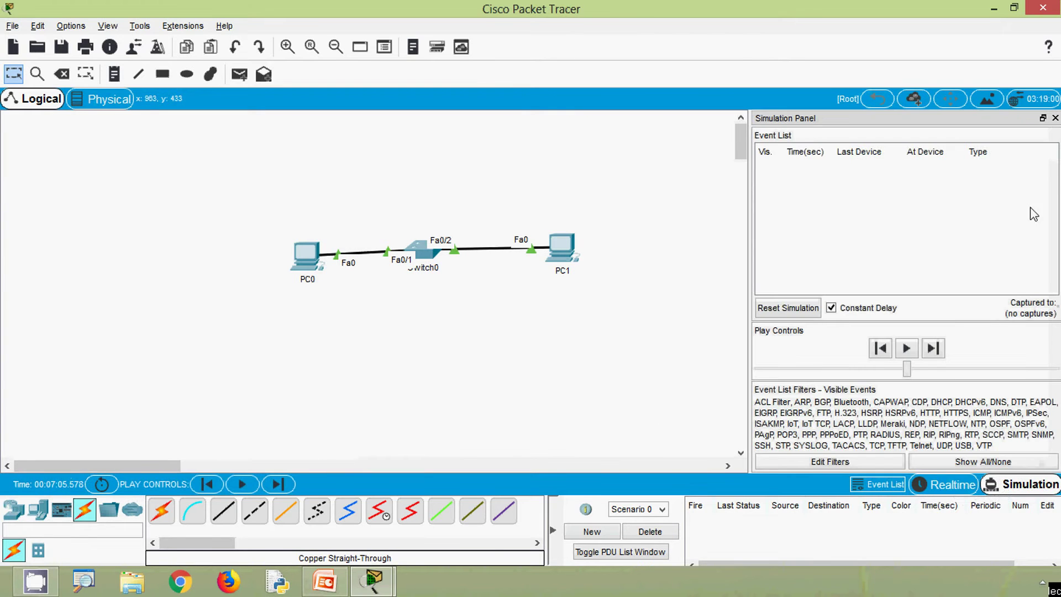
click(1055, 117)
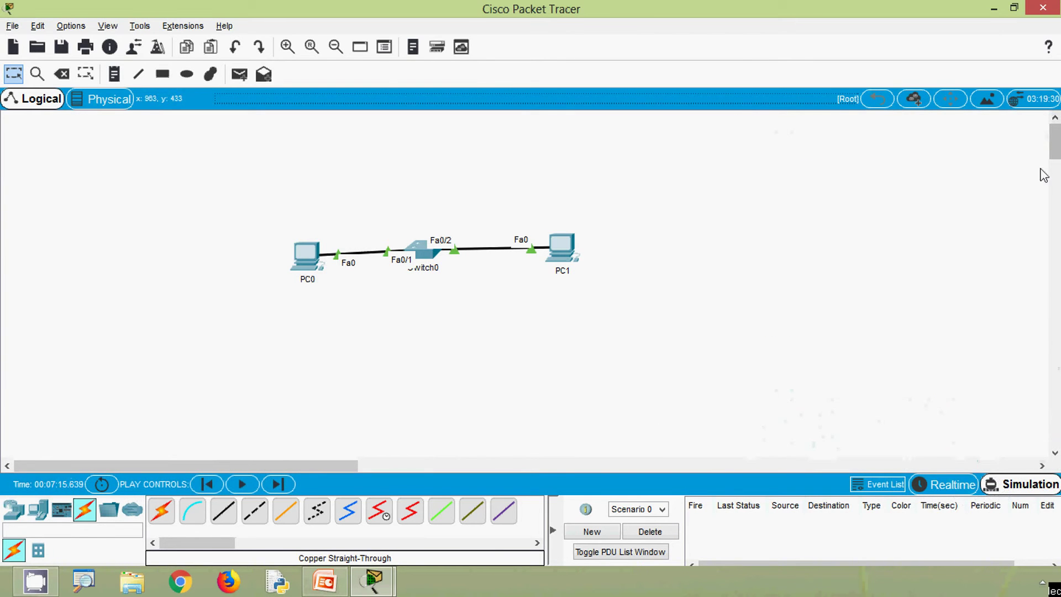
click(310, 271)
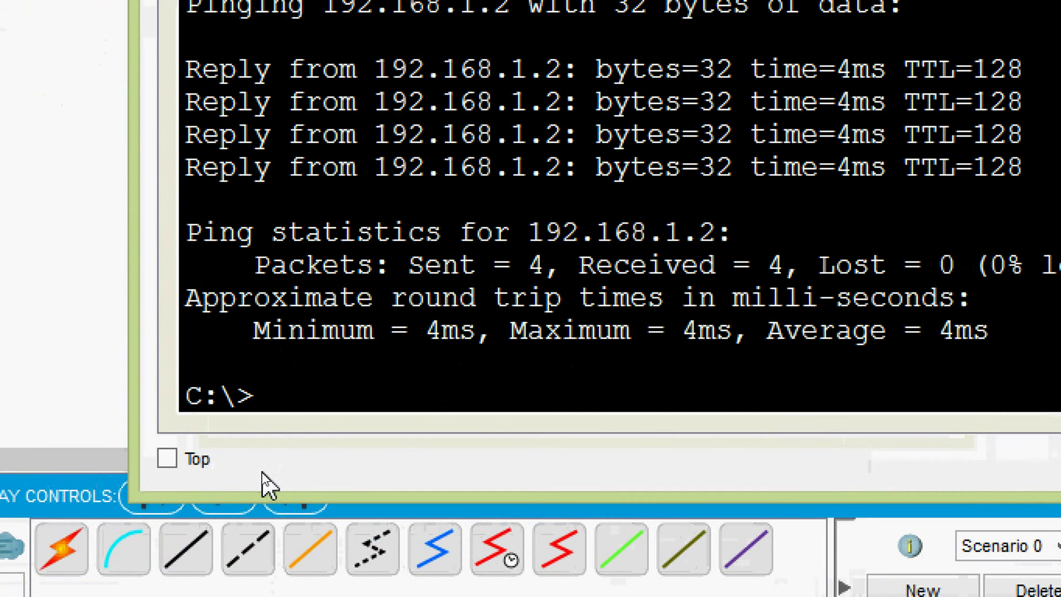
- Run ping 192.168.1.2 from PC0 in Simulation mode, leaving an ARP broadcast waiting at PC0
click(319, 389)
text(ping 192.168.1.2)
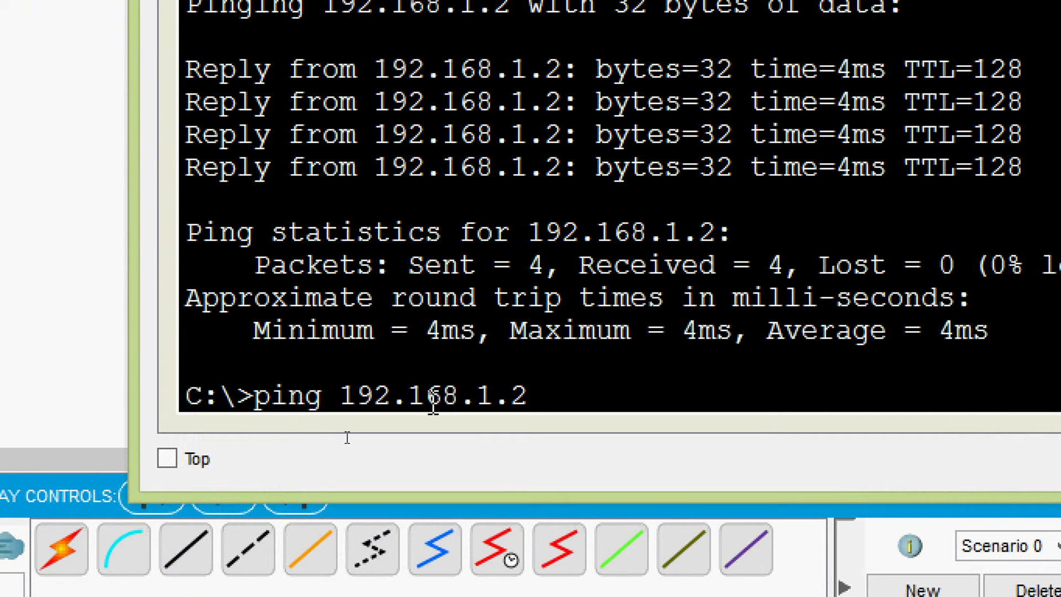
key(Return)
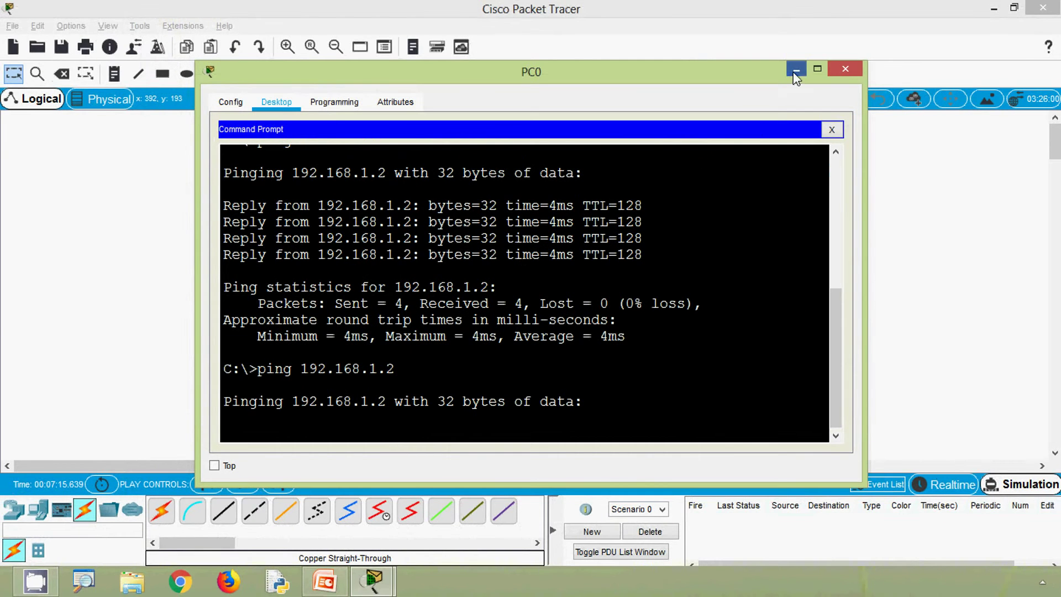
click(796, 70)
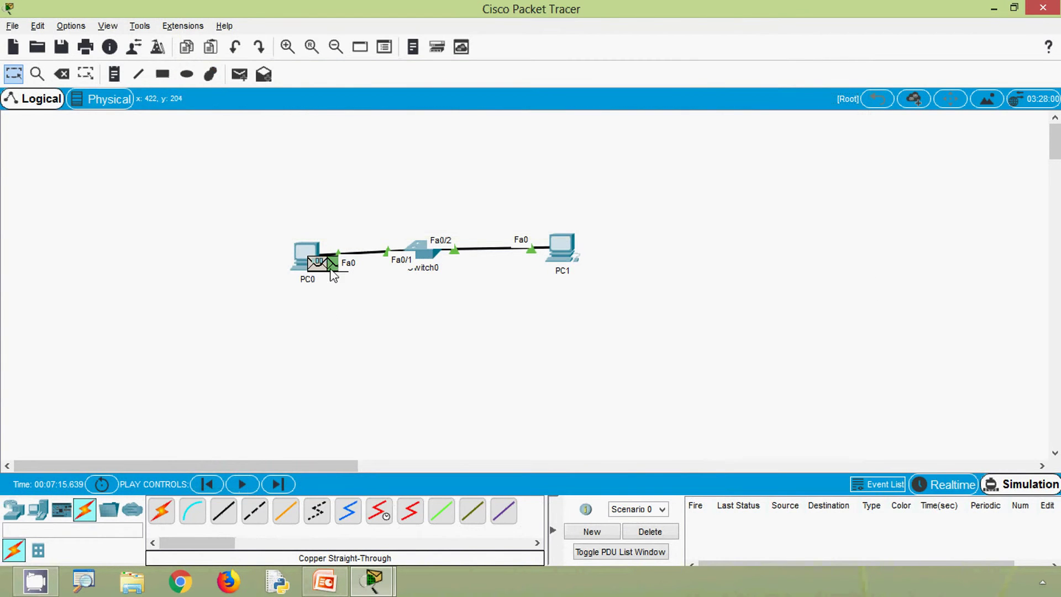
mouse_move(333, 273)
- Inspect the ARP frame's outbound Ethernet II fields, including type 0x0806, then close the window
click(334, 273)
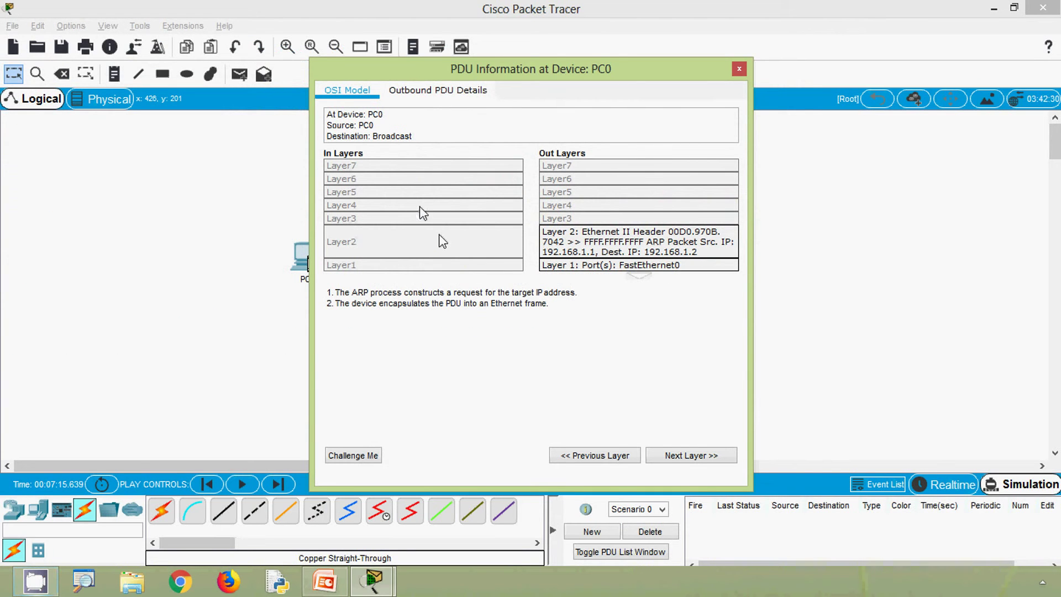
click(436, 94)
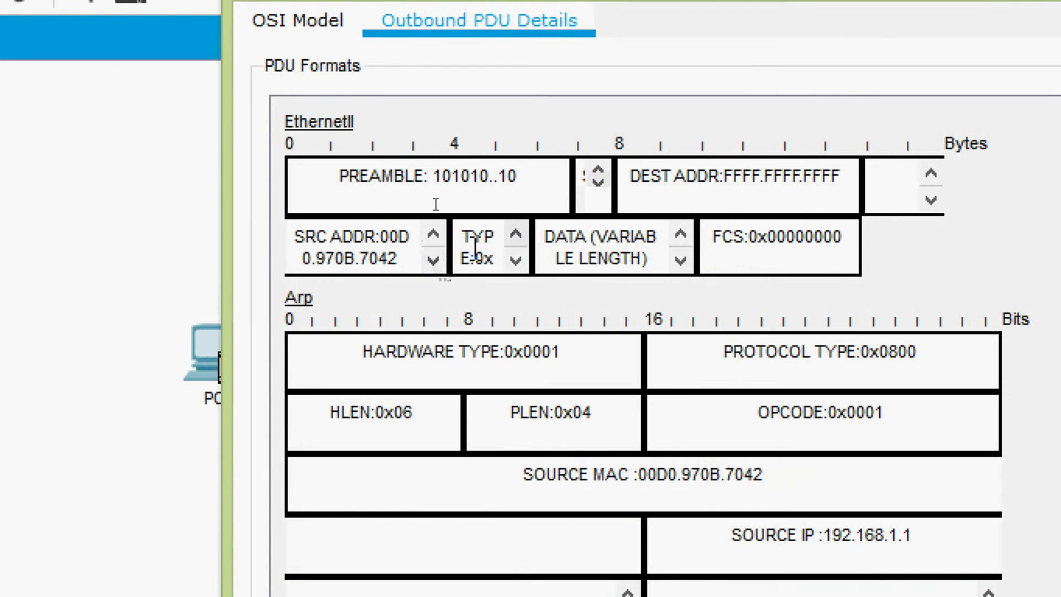
click(515, 260)
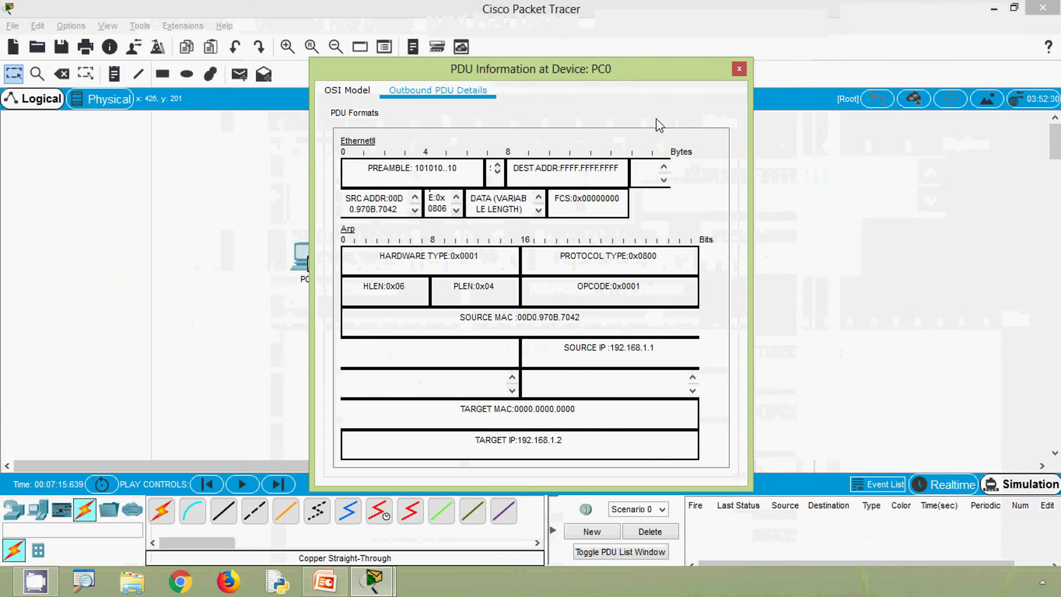
click(740, 69)
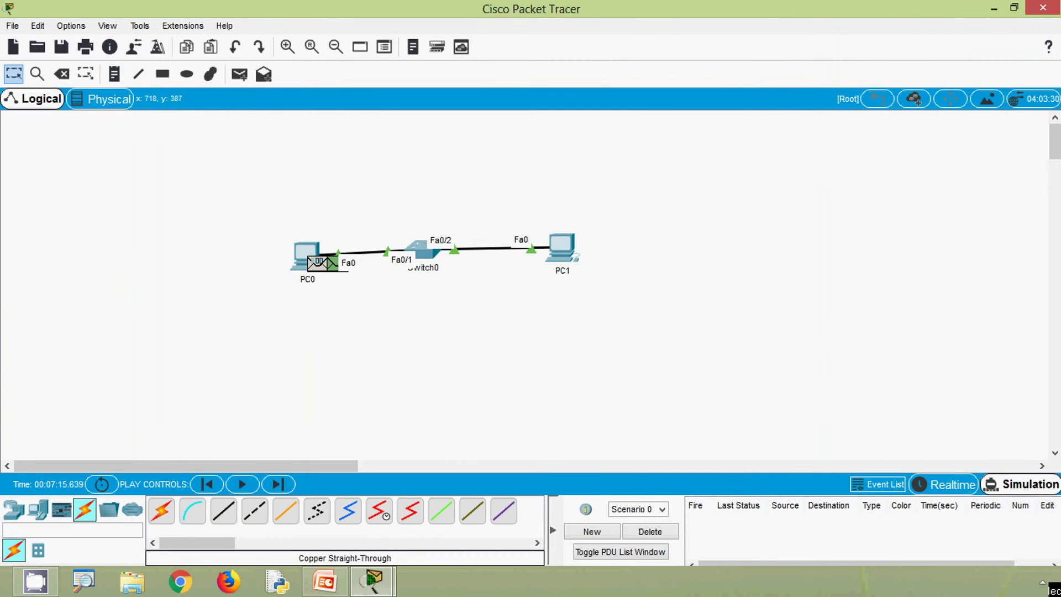
- Back in realtime mode, give PC0 static IPv6 2001:DB8::1/64 and copy the address
click(951, 484)
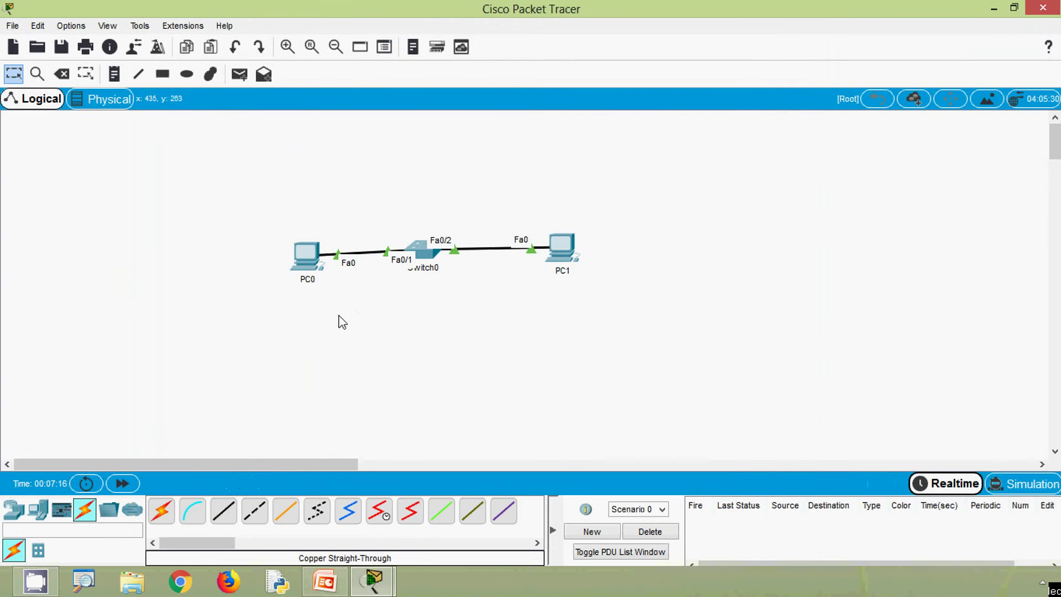
click(307, 256)
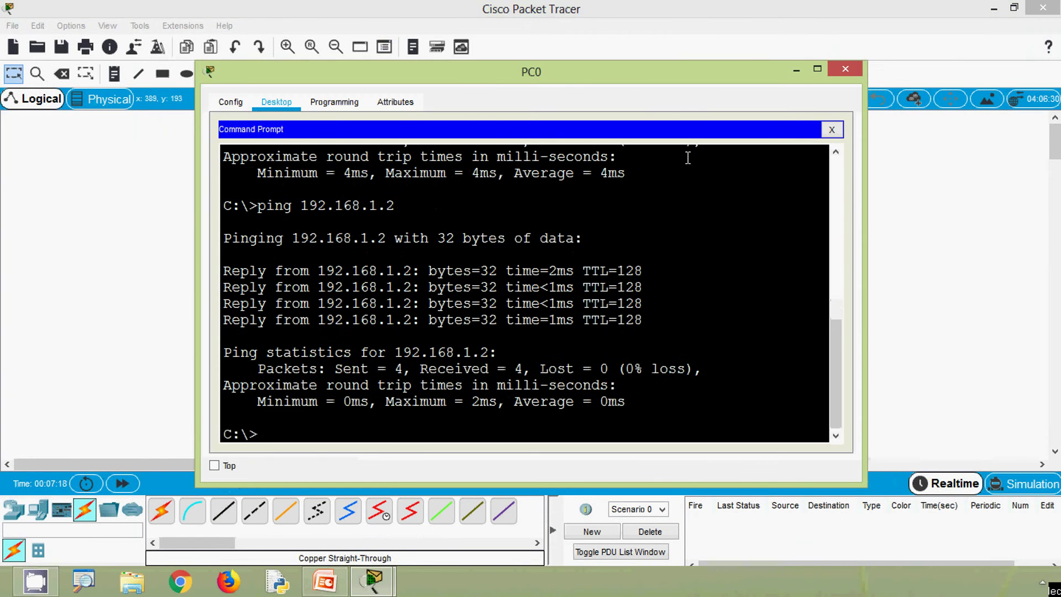
click(832, 129)
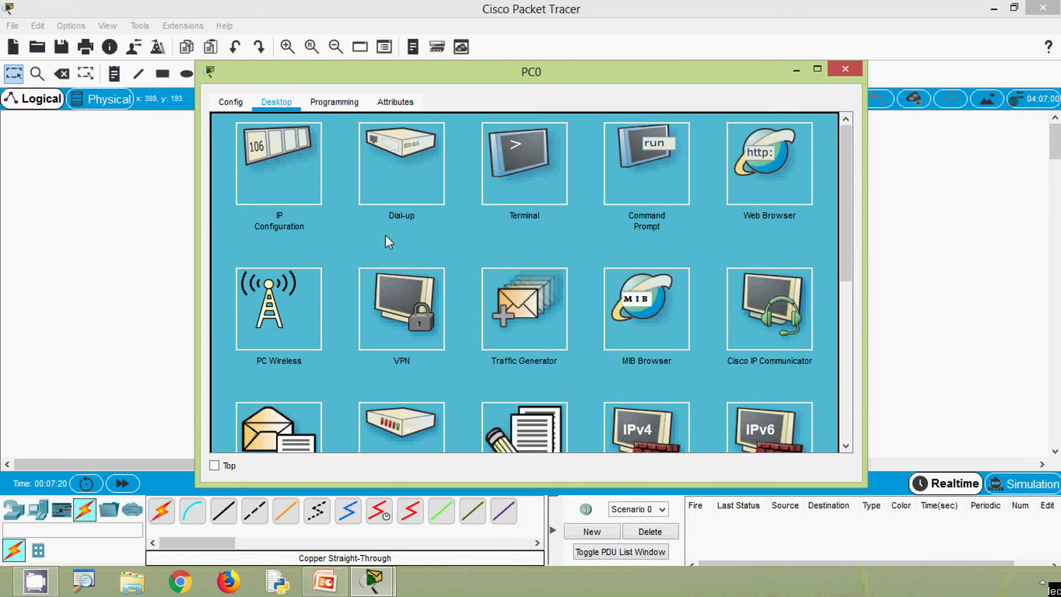
click(277, 176)
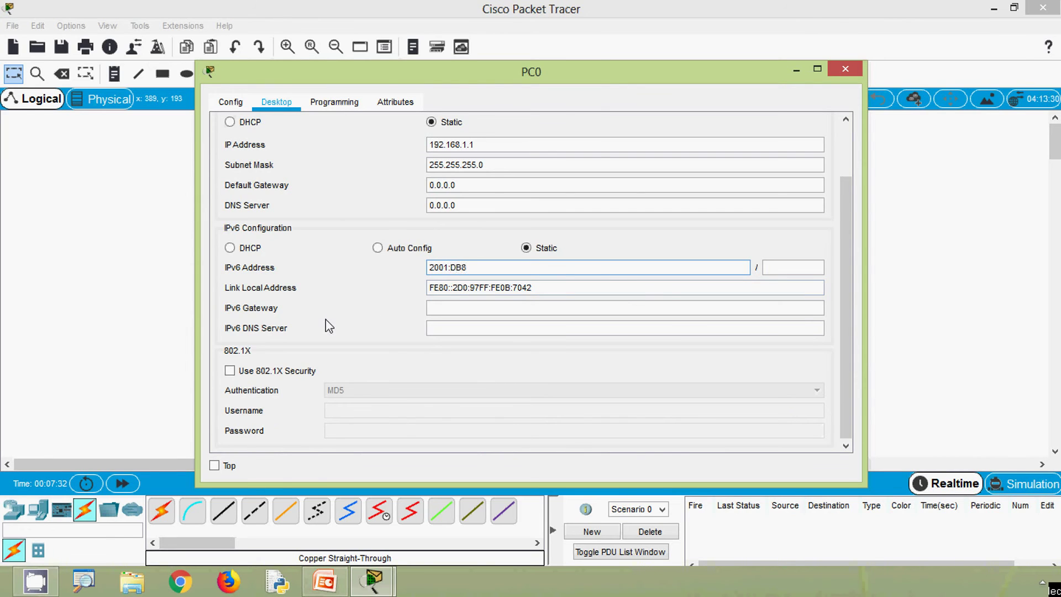
click(767, 268)
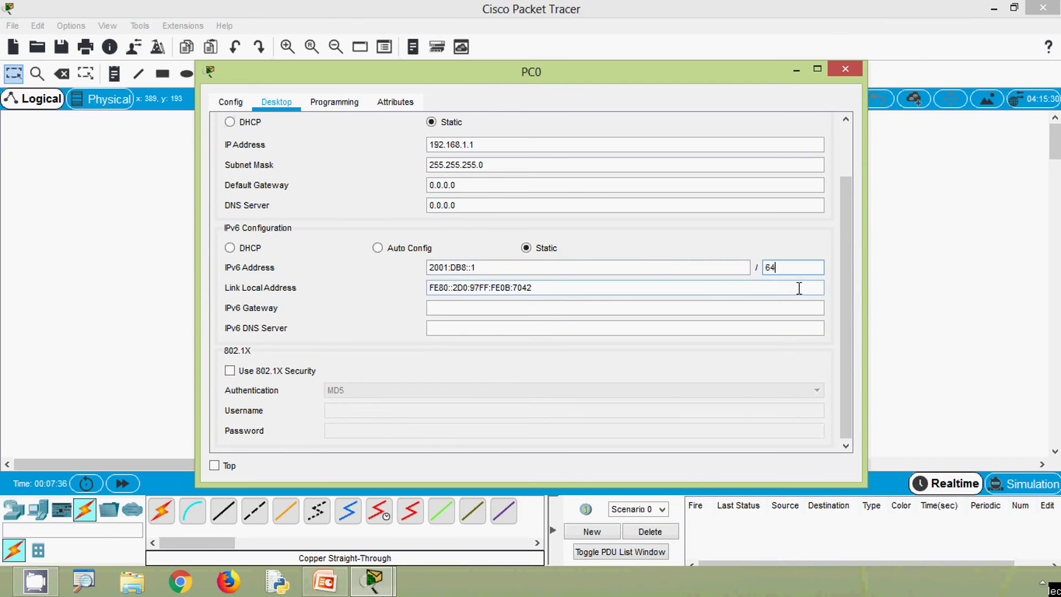
drag(488, 267, 387, 279)
key(ctrl+c)
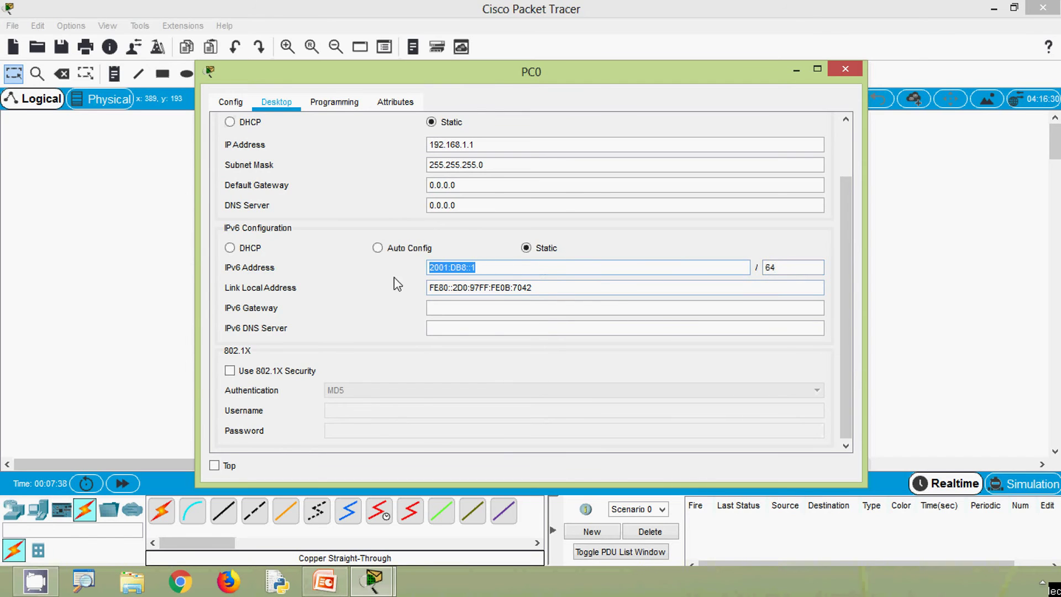
click(449, 308)
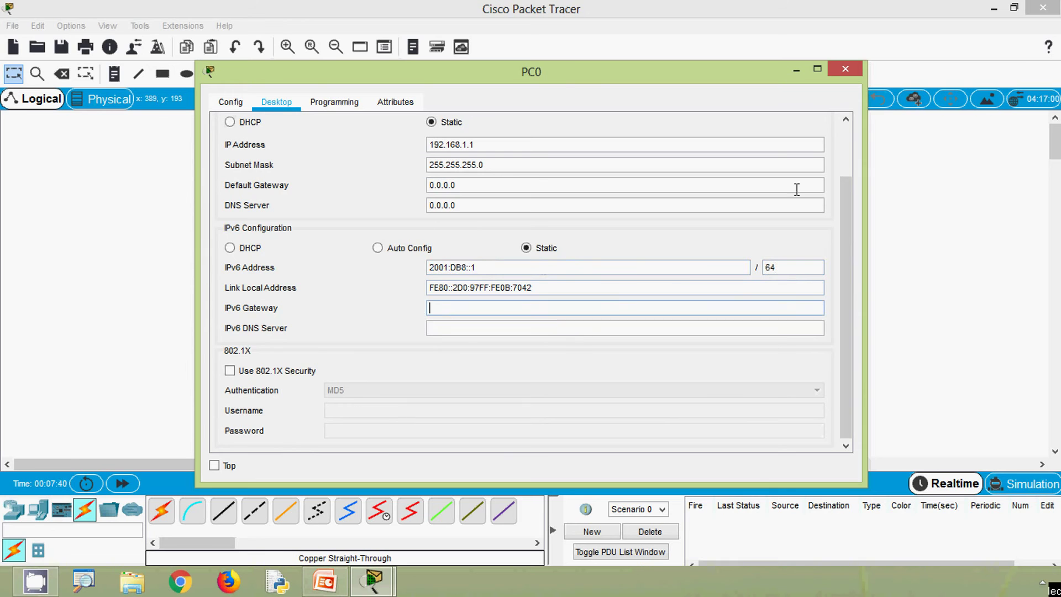
click(846, 68)
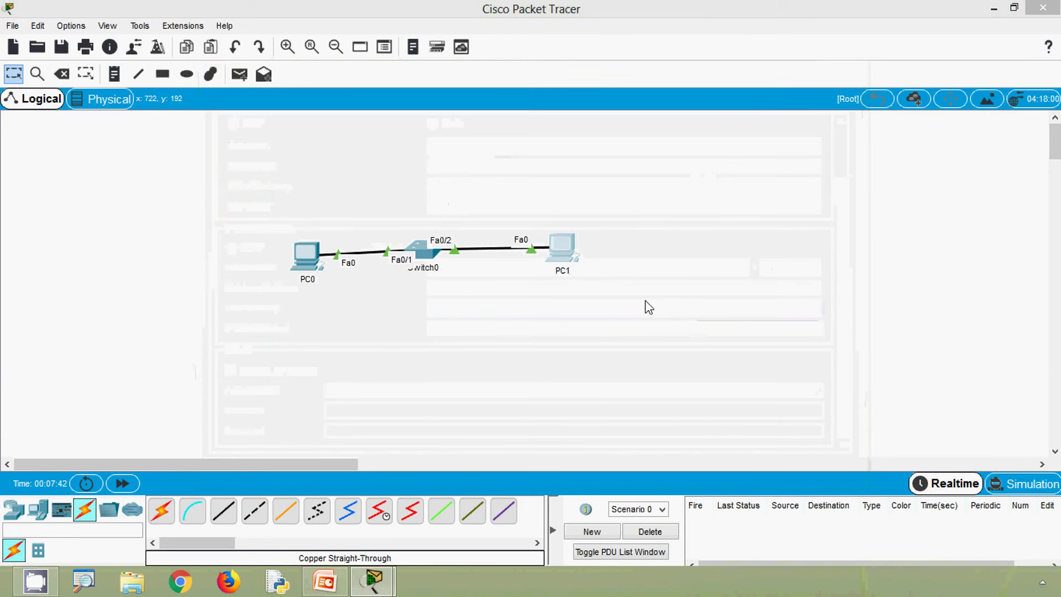
click(563, 246)
- Paste the copied address into PC1's IPv6 field, edit it to 2001:DB8::2, prefix 64
click(277, 101)
click(297, 164)
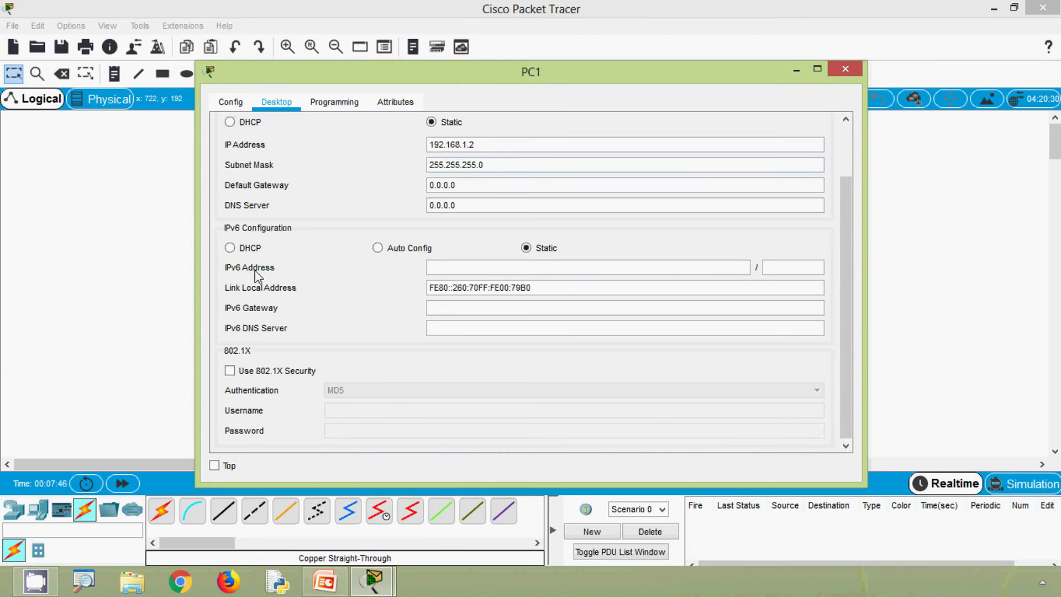
click(433, 273)
key(ctrl+v)
key(BackSpace)
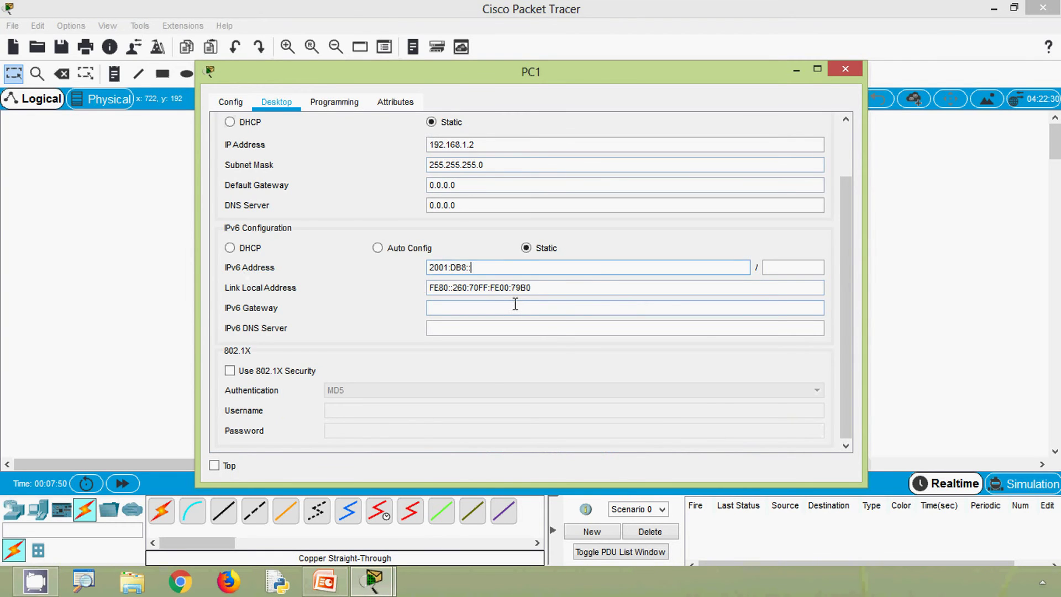
text(2)
click(784, 270)
text(64)
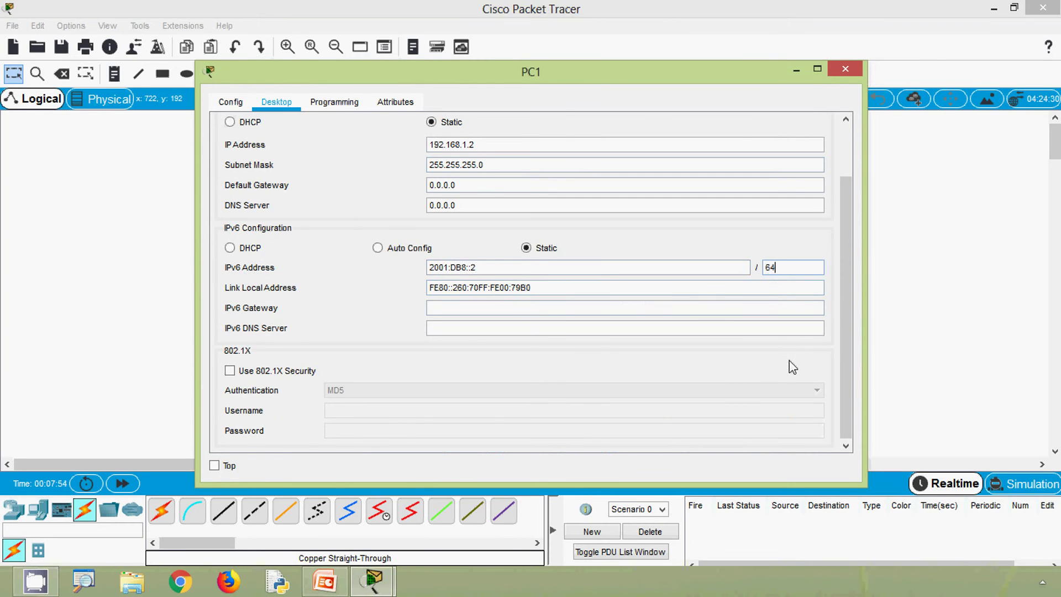
click(606, 311)
click(846, 68)
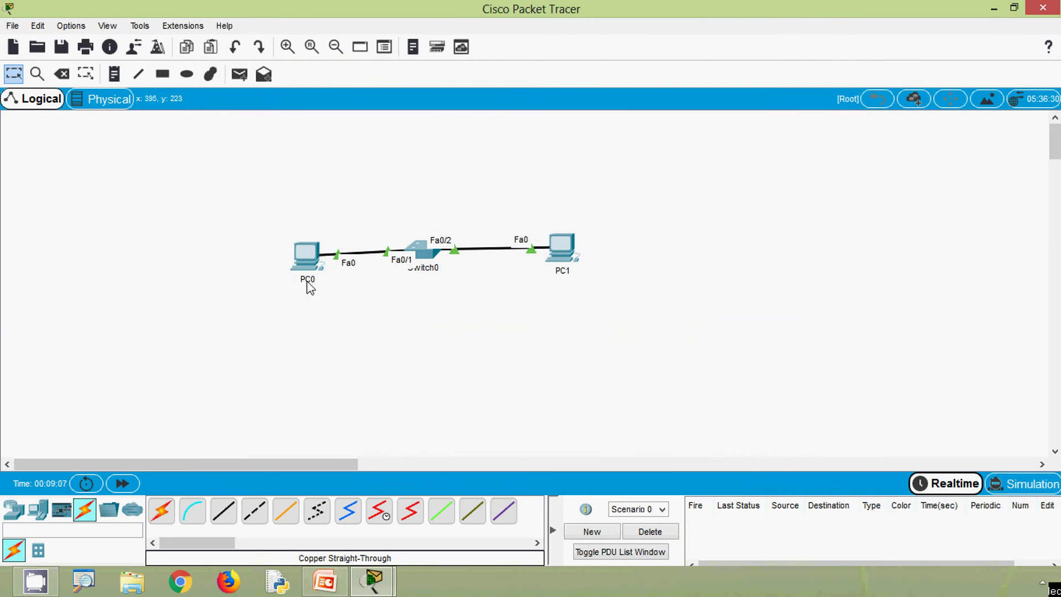
- From PC0's command prompt, run ping 2001:DB8::2 using the pasted, edited address
click(308, 256)
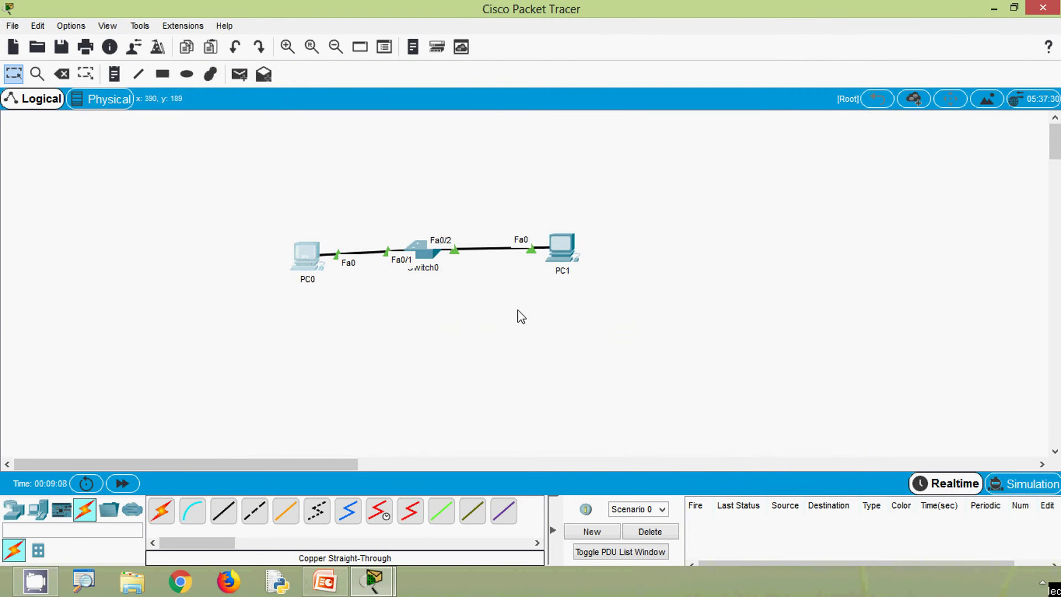
click(277, 102)
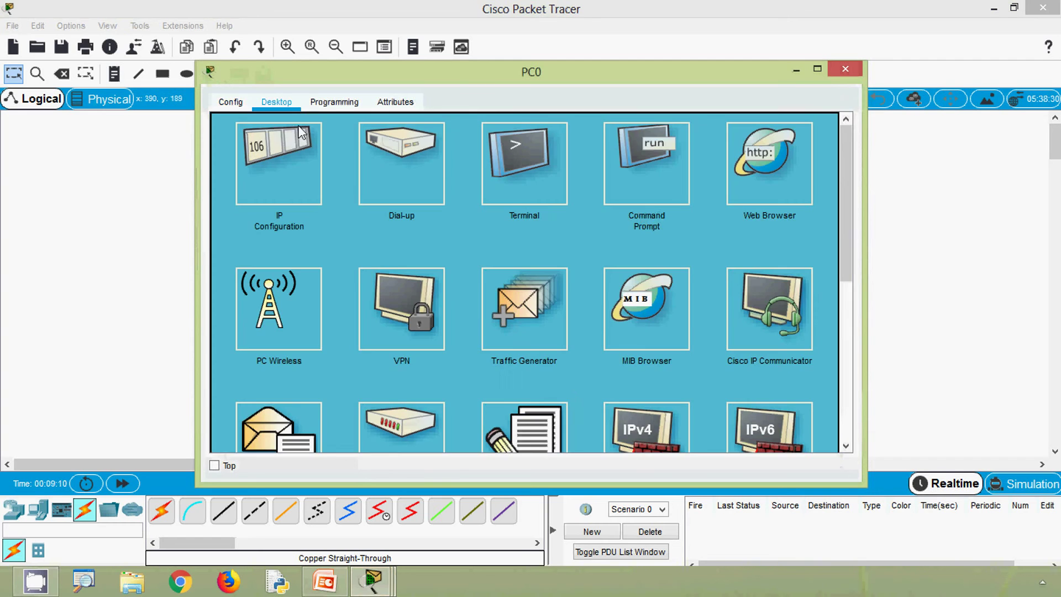
click(645, 188)
scroll(328, 325, down, 10)
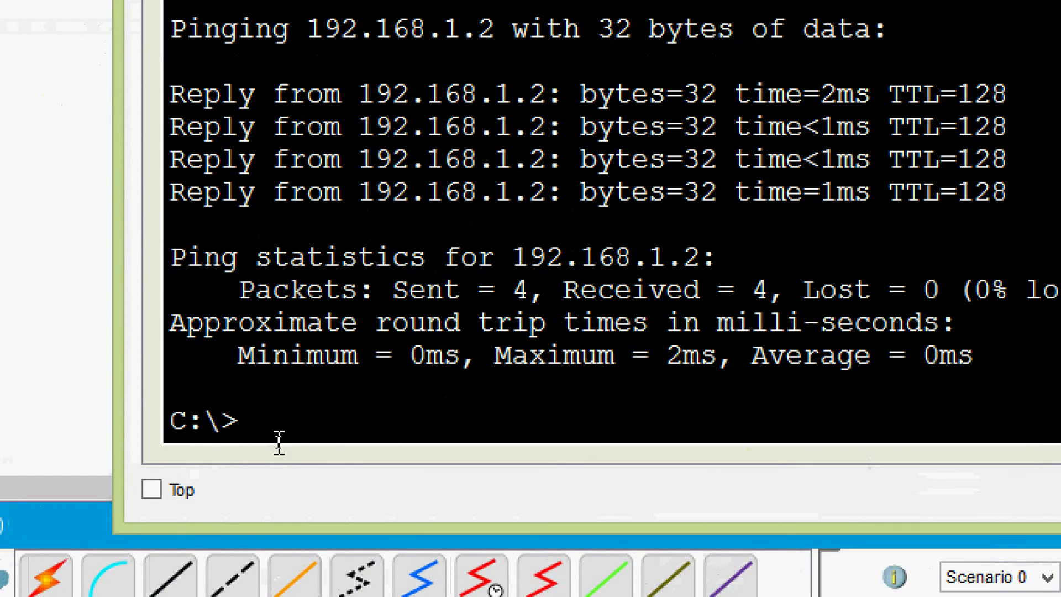
text(ping)
right_click(353, 414)
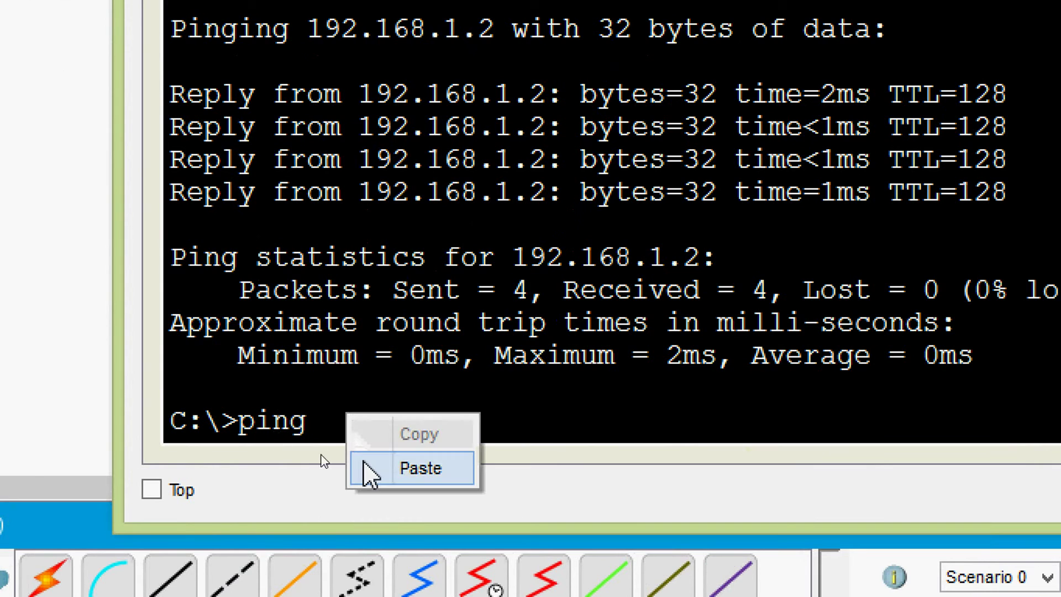
click(368, 468)
key(BackSpace)
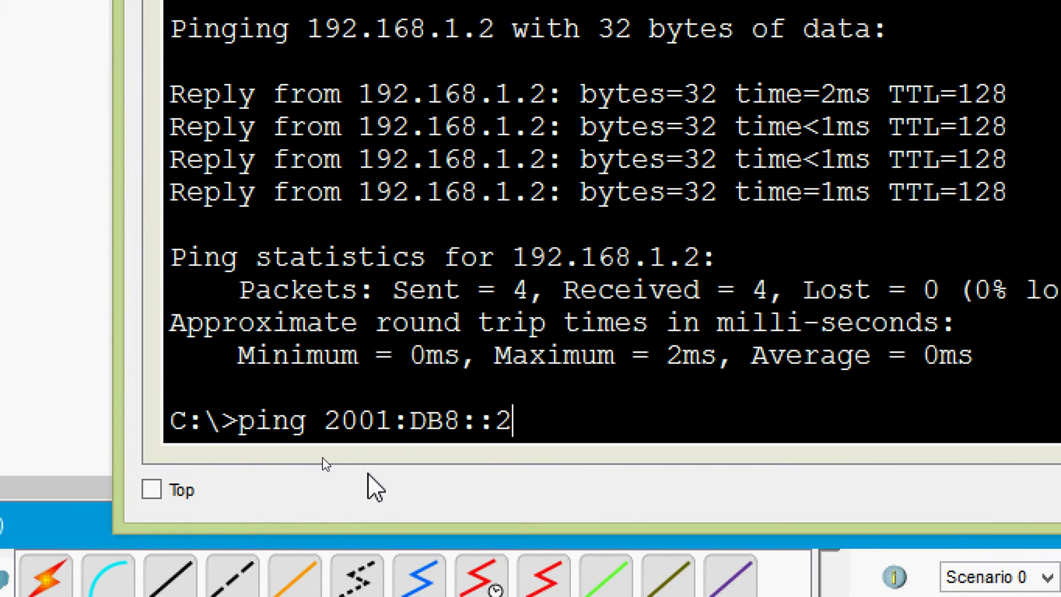
text(2)
key(Return)
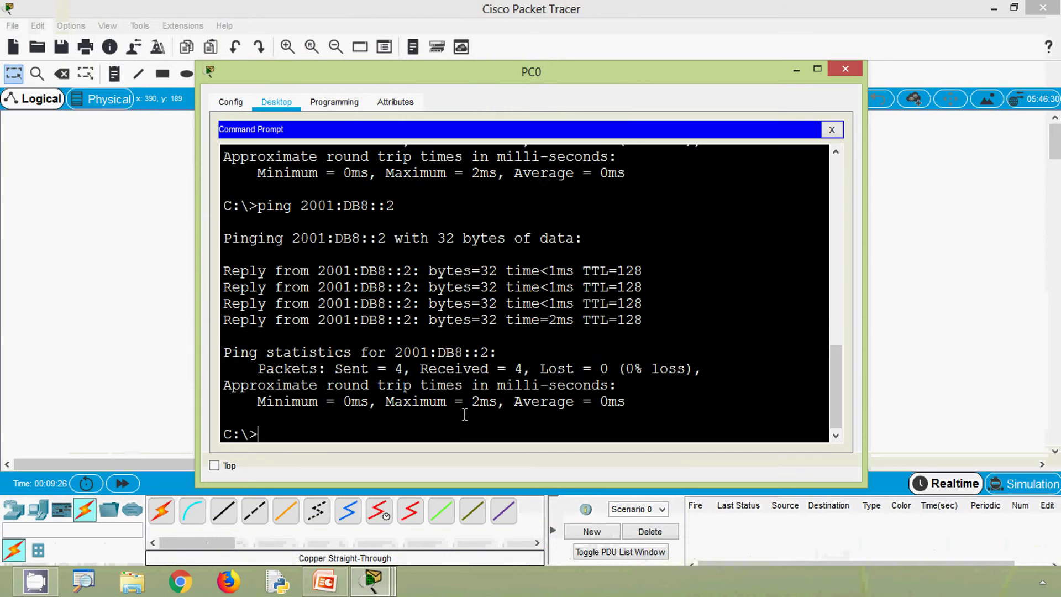
- In simulation mode, rerun the ping to 2001:DB8::2 from PC0's command prompt
click(797, 70)
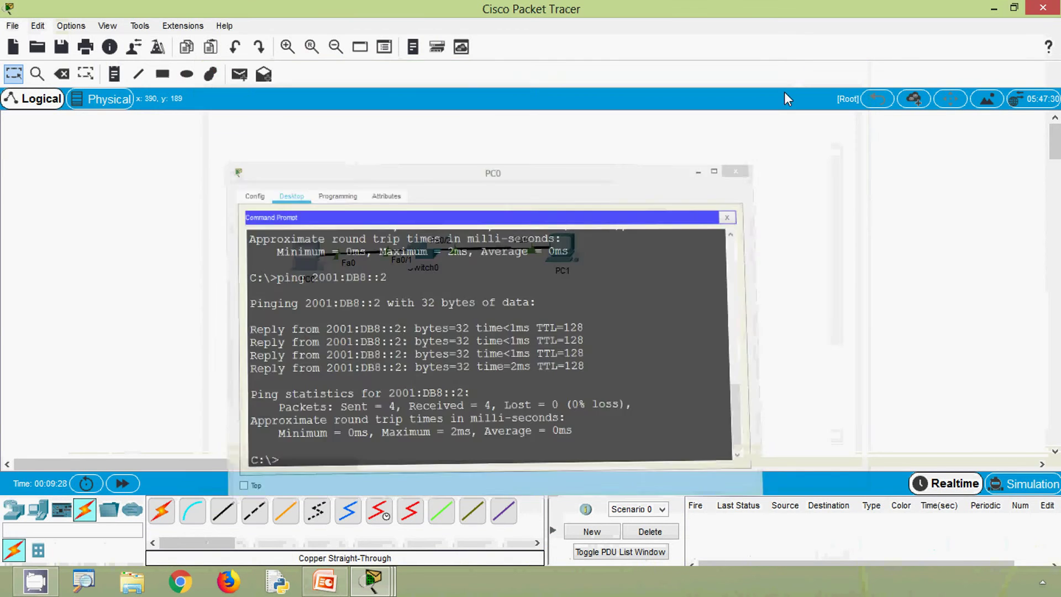
click(1023, 484)
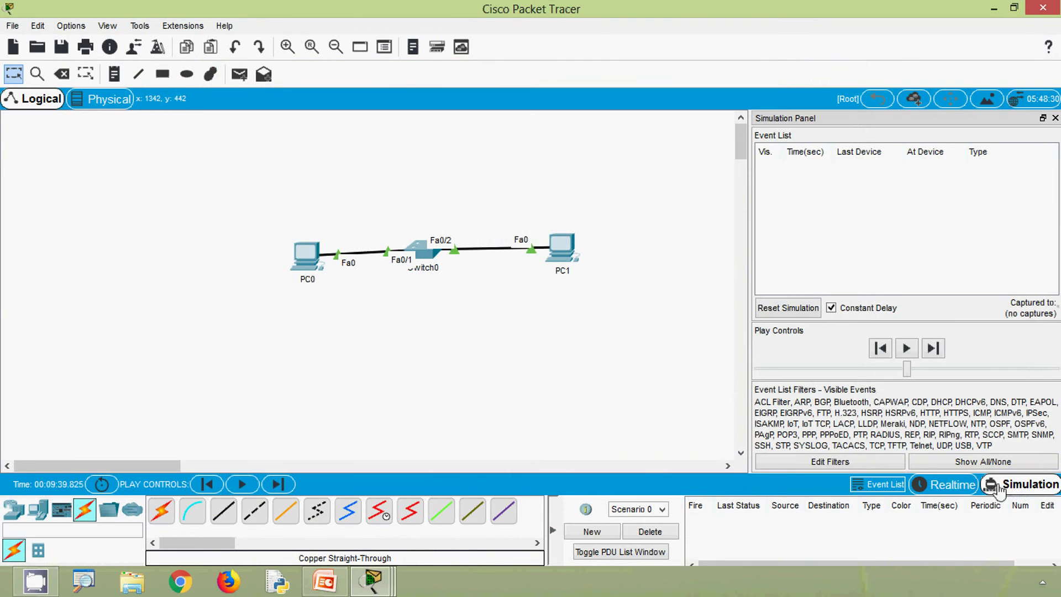
click(1055, 118)
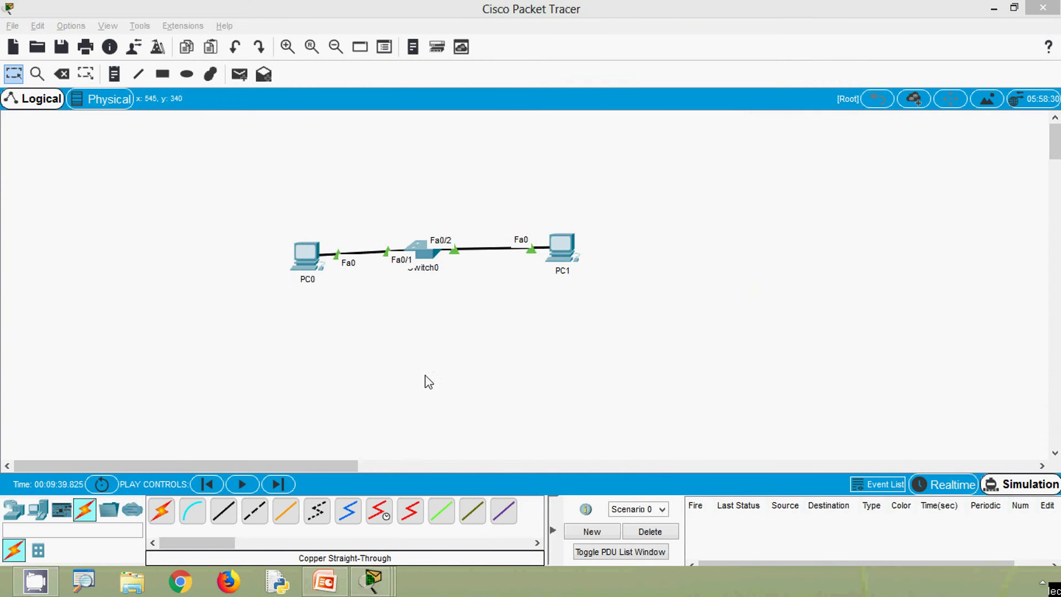
click(310, 255)
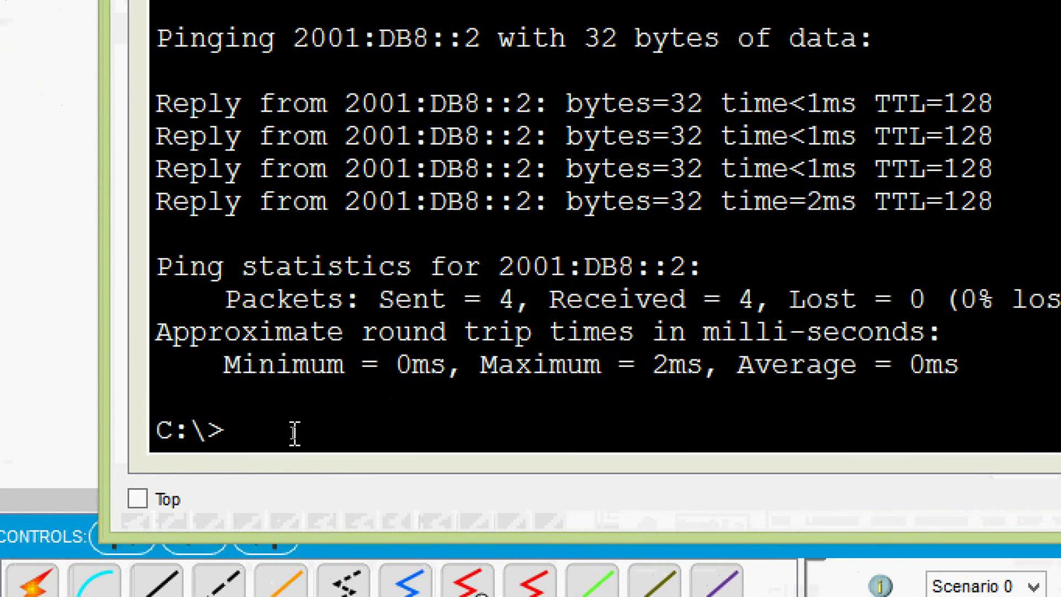
key(Up)
key(Return)
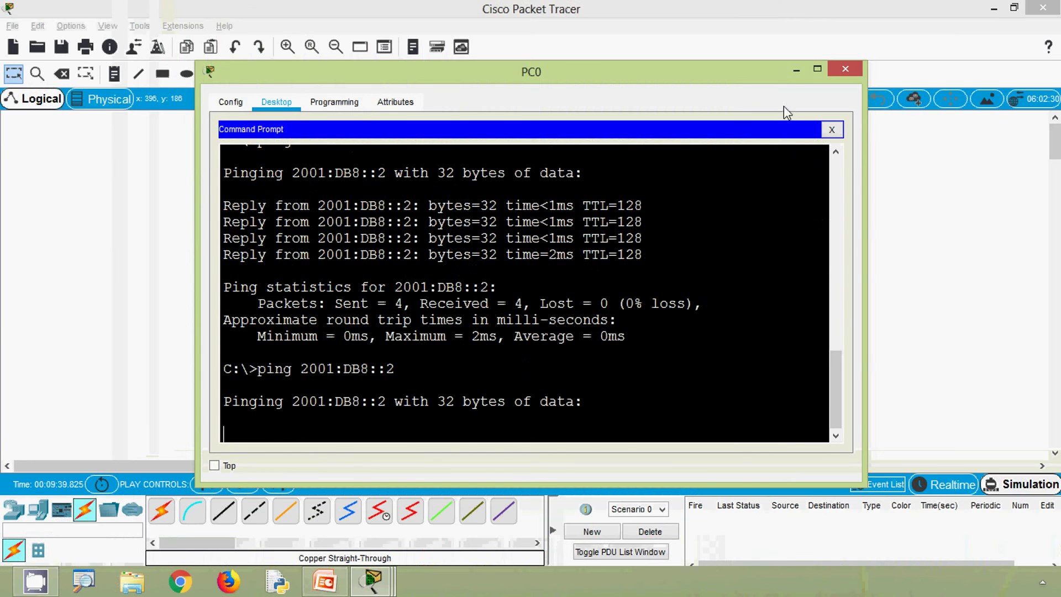
click(797, 70)
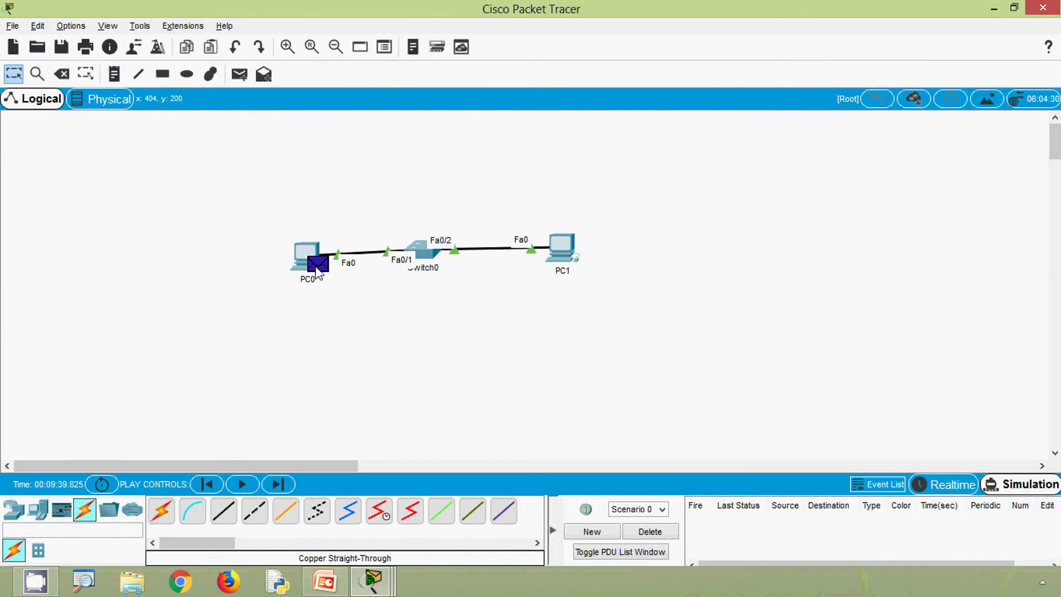
mouse_move(318, 270)
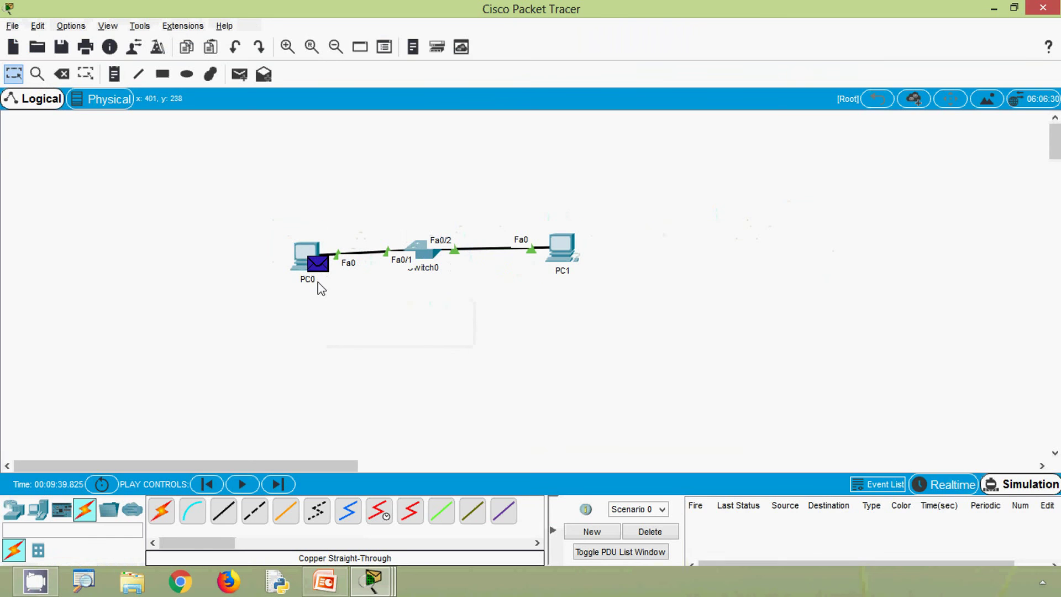
- Open PC0's ICMPv6 PDU outbound details to read Ethernet type 0x86dd and the IPv6 fields
click(318, 266)
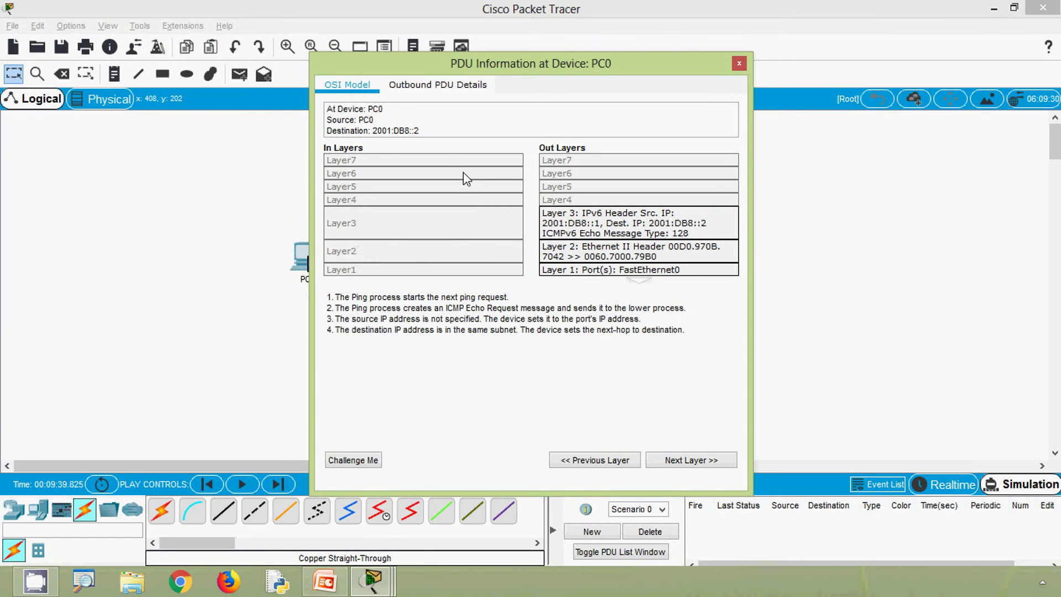
click(436, 89)
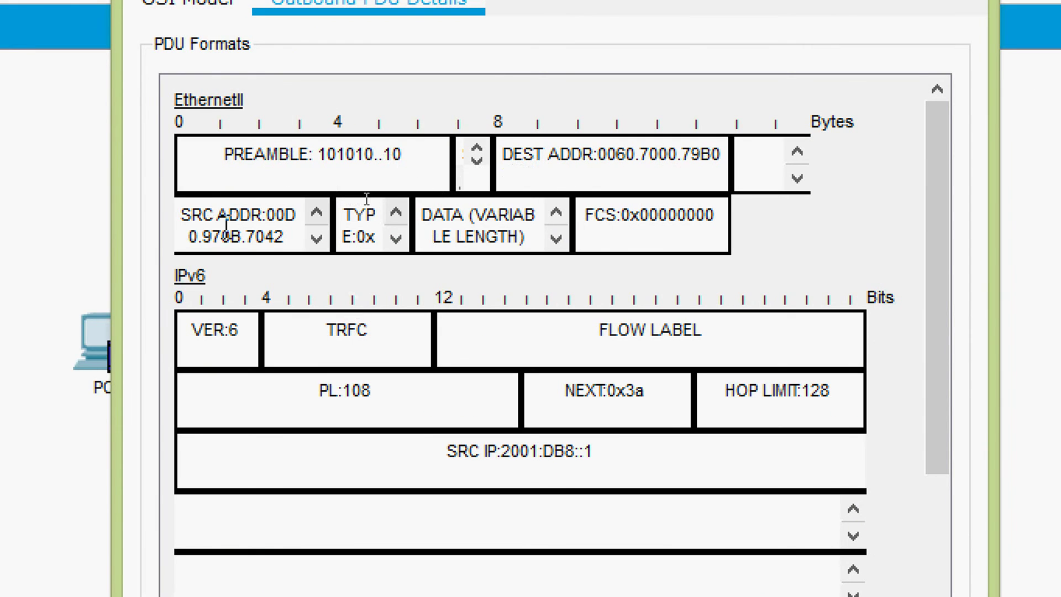
click(396, 239)
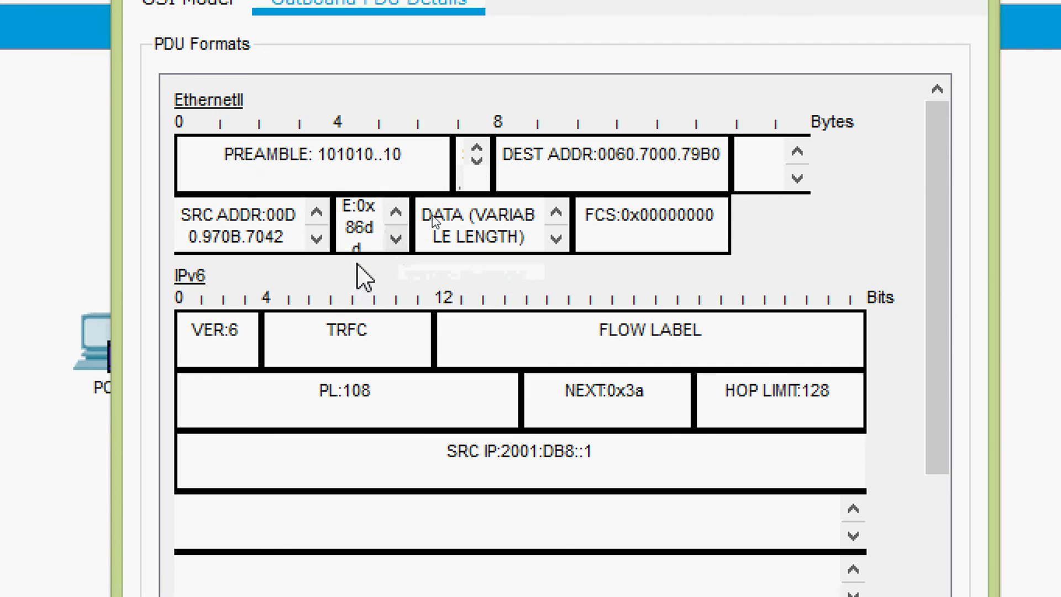
drag(365, 243, 340, 177)
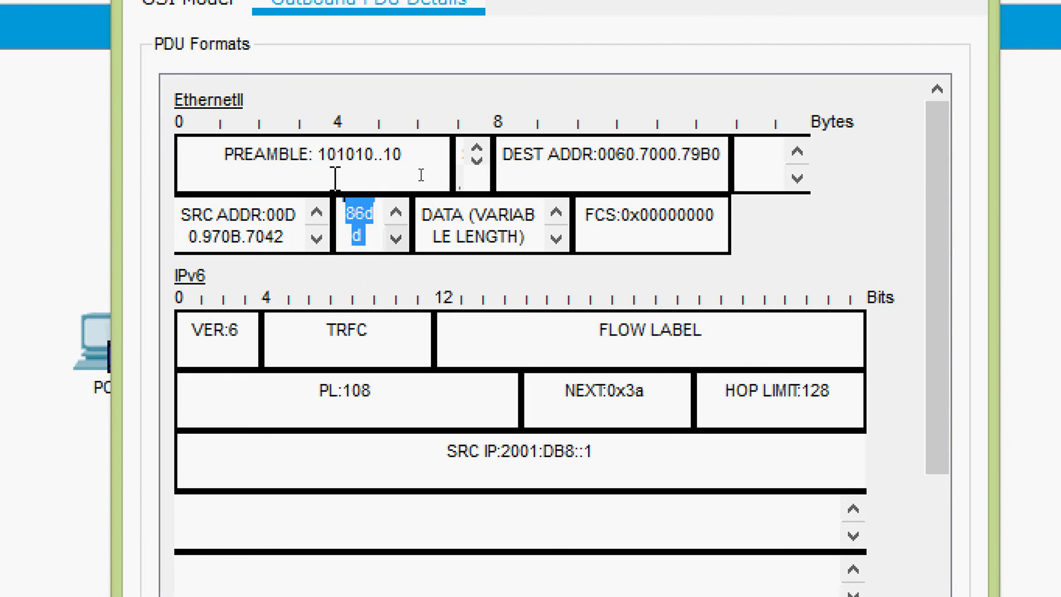